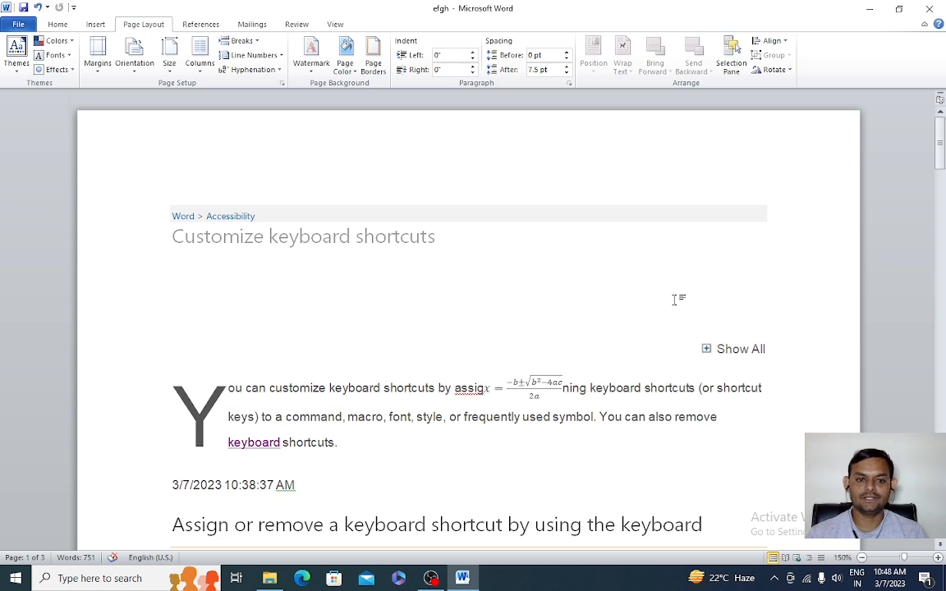
# Delete the two blank lines between the "Customize keyboard shortcuts" heading and "Show All".
pyautogui.press('BackSpace')
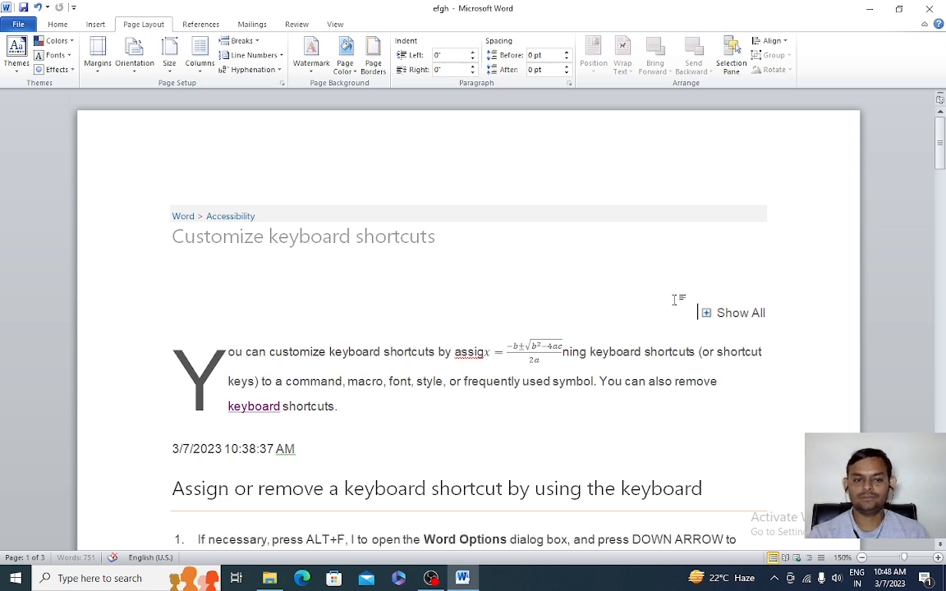
pyautogui.hotkey('shift', 'End')
pyautogui.press('Up')
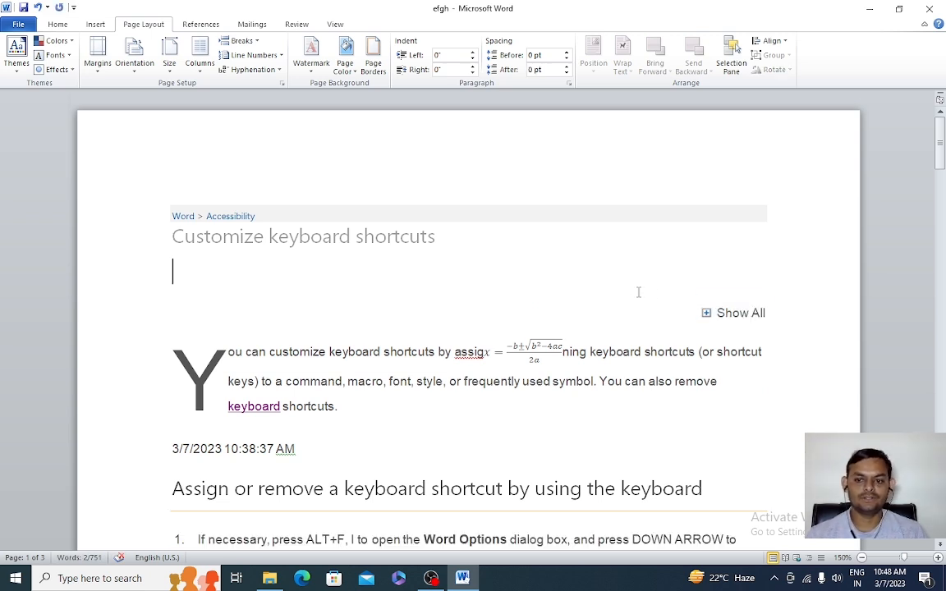
pyautogui.press('Delete')
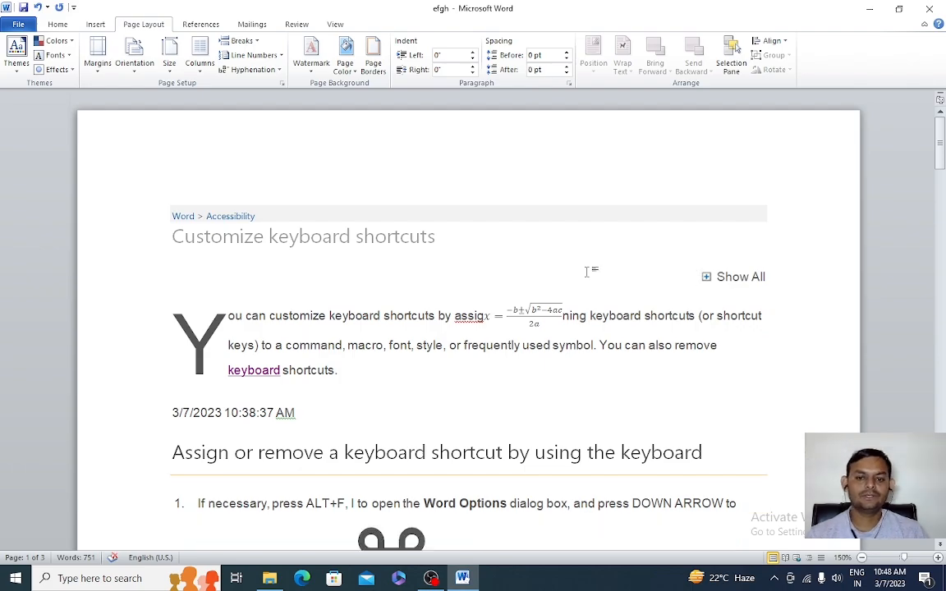
# Set the document's paper size to A4.
pyautogui.scroll(-20, 586, 272)
pyautogui.scroll(-8, 433, 425)
pyautogui.scroll(10, 421, 430)
pyautogui.scroll(20, 390, 419)
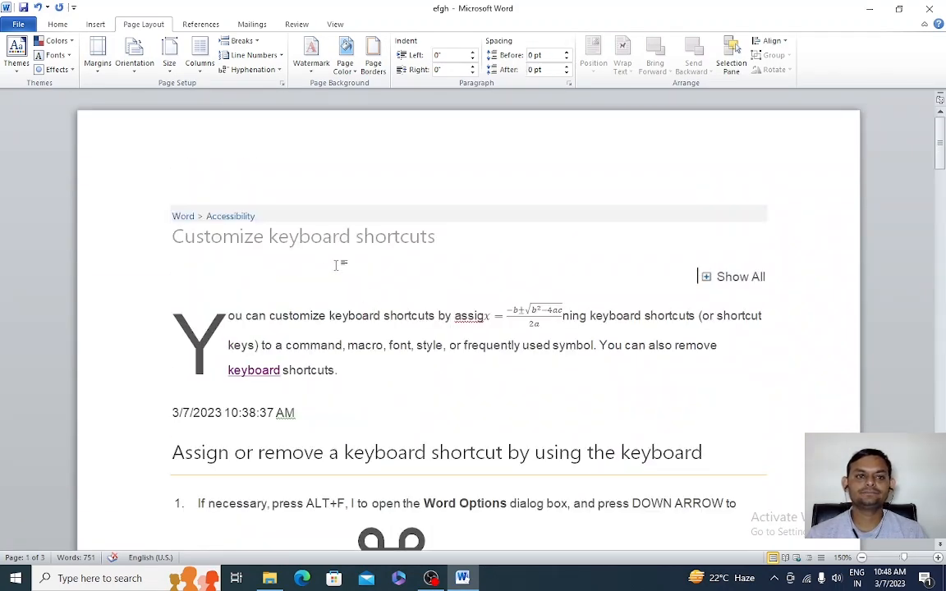
pyautogui.click(169, 65)
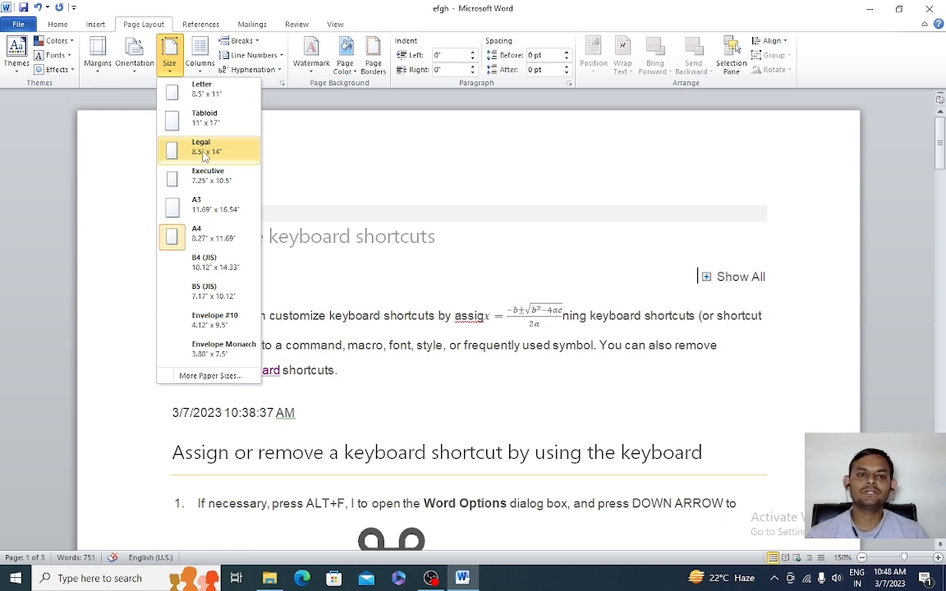
pyautogui.click(211, 238)
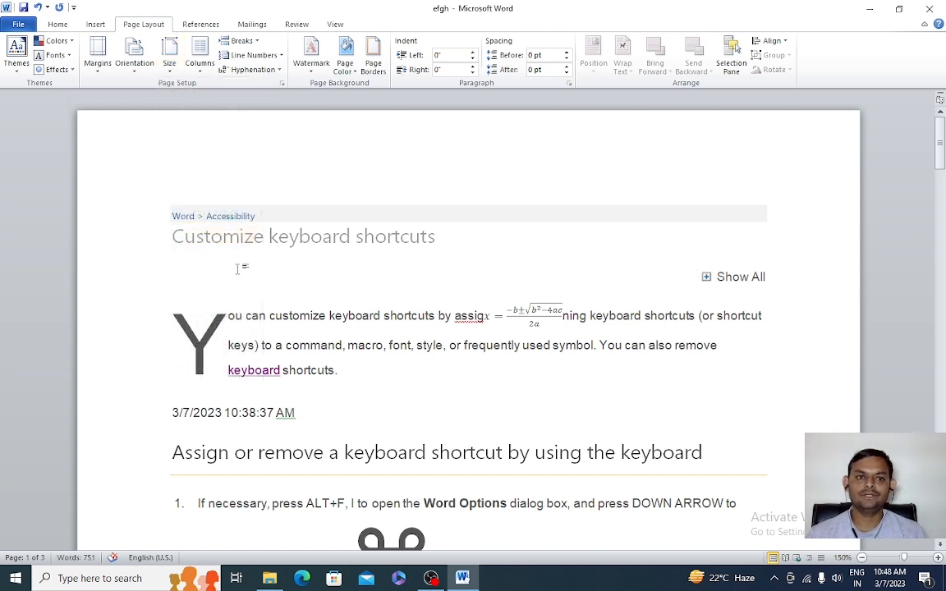
# Change the page orientation to Landscape.
pyautogui.click(134, 70)
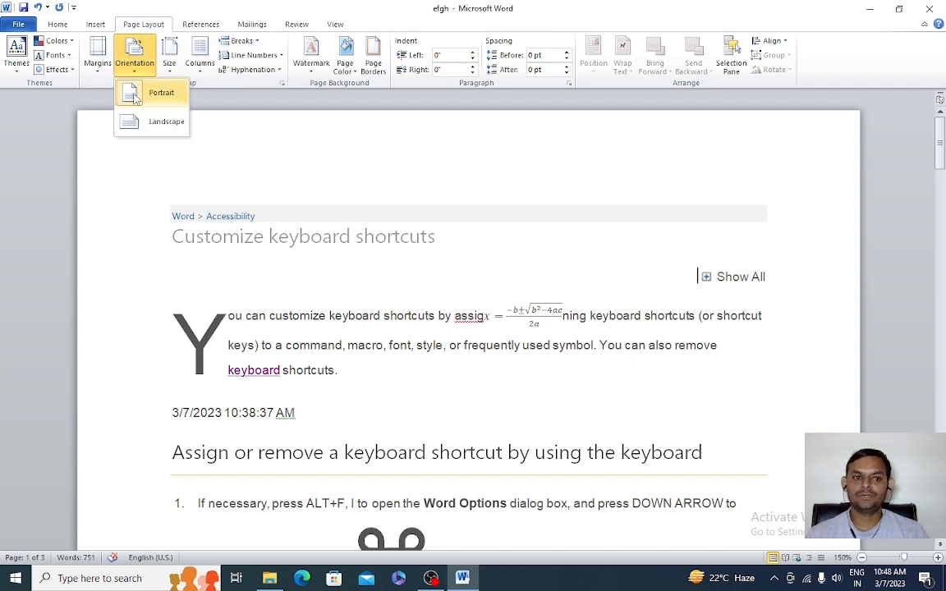
pyautogui.click(152, 121)
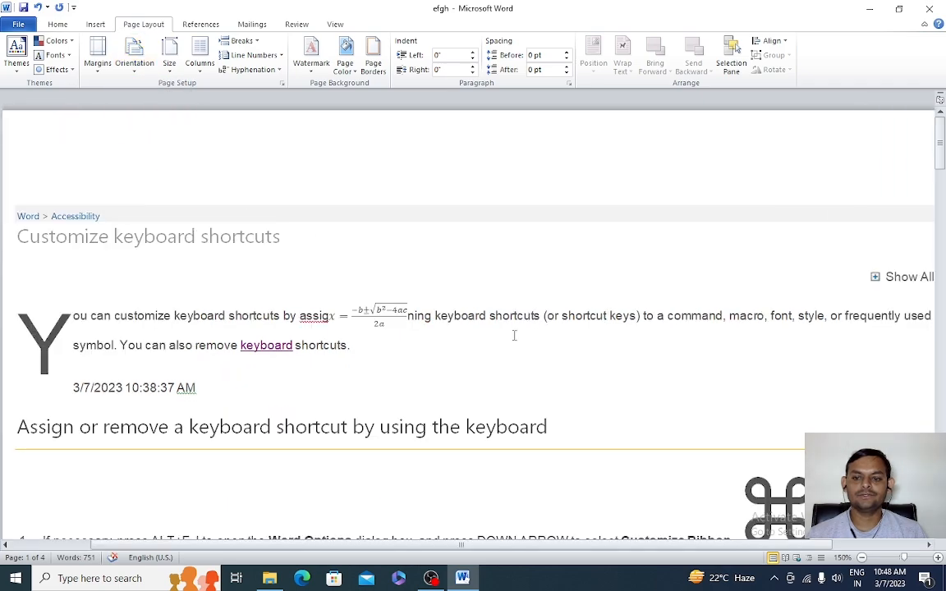
# Look through the landscape pages of the document in full height and width to examine the layout.
pyautogui.scroll(-3, 692, 398)
pyautogui.scroll(-1, 697, 419)
pyautogui.moveTo(644, 546); pyautogui.dragTo(448, 574)
pyautogui.scroll(-20, 357, 397)
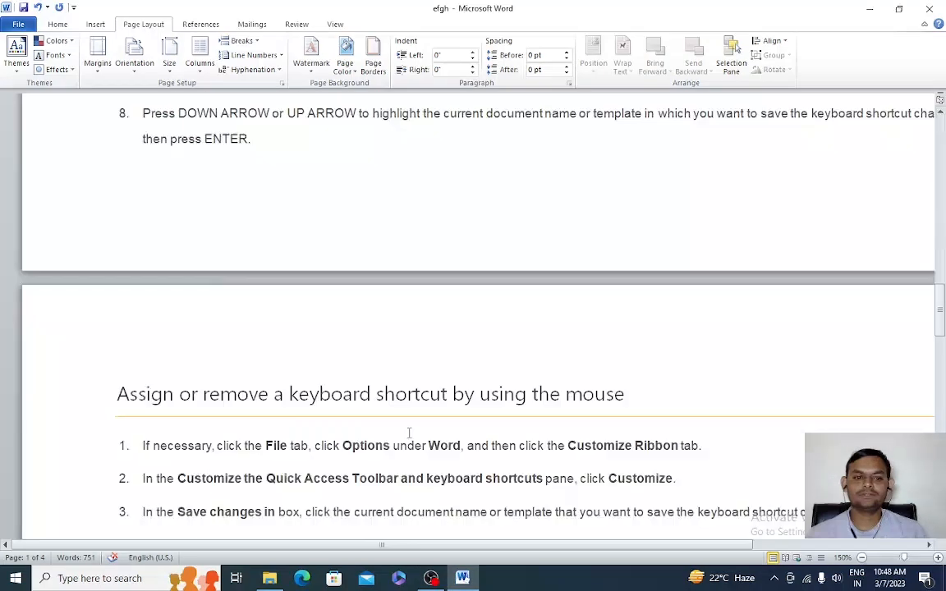
pyautogui.scroll(-8, 409, 433)
pyautogui.scroll(5, 409, 433)
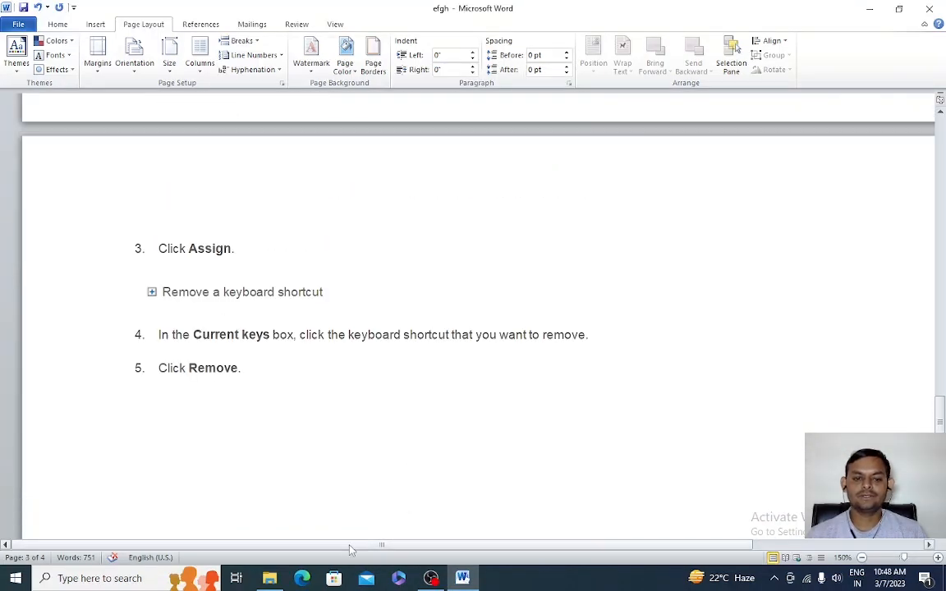
pyautogui.hscroll(5, 313, 490)
pyautogui.hscroll(-4, 623, 530)
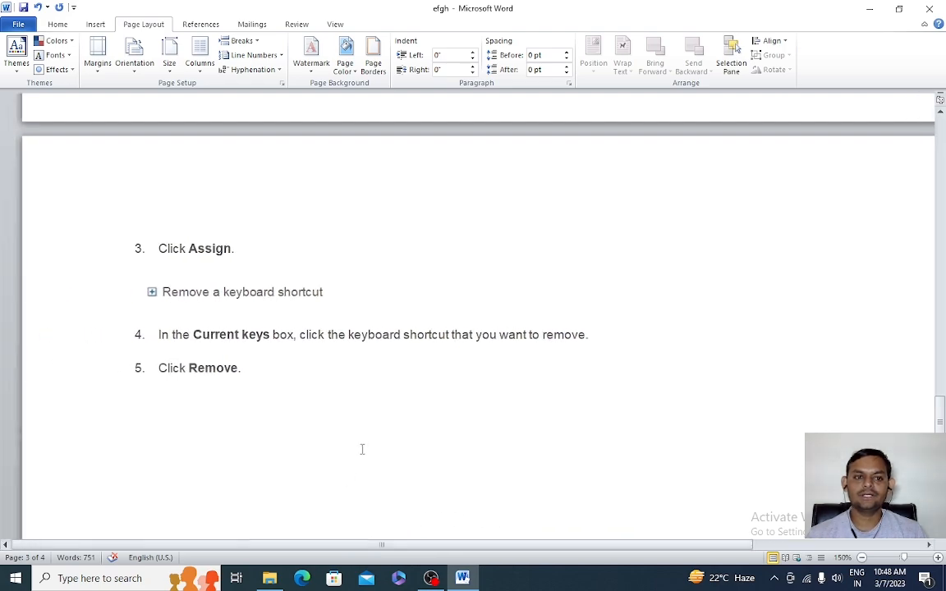
pyautogui.scroll(15, 361, 449)
pyautogui.scroll(8, 362, 448)
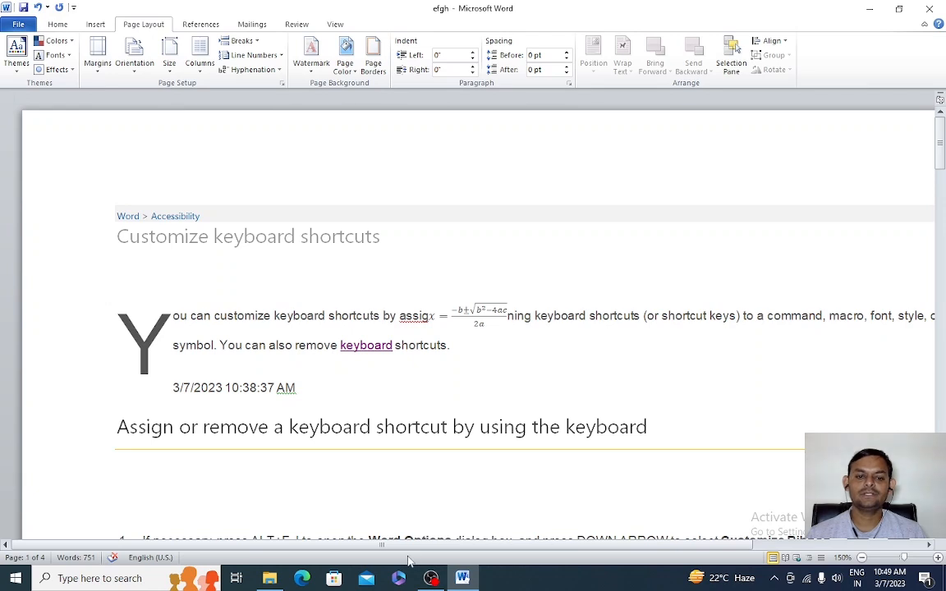
pyautogui.hscroll(3, 409, 560)
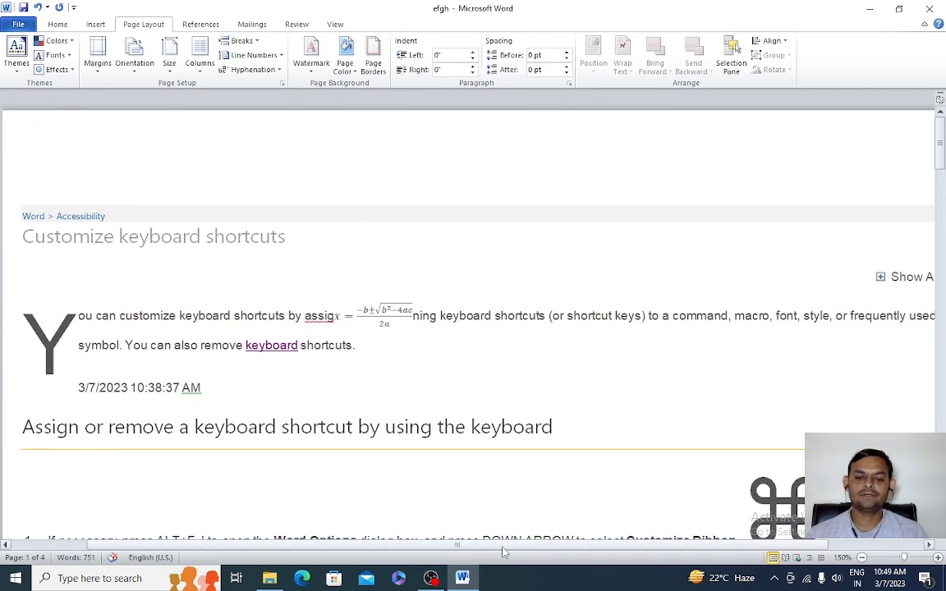
pyautogui.hscroll(-3, 508, 553)
# Set the page orientation back to Portrait and look through the pages.
pyautogui.click(135, 72)
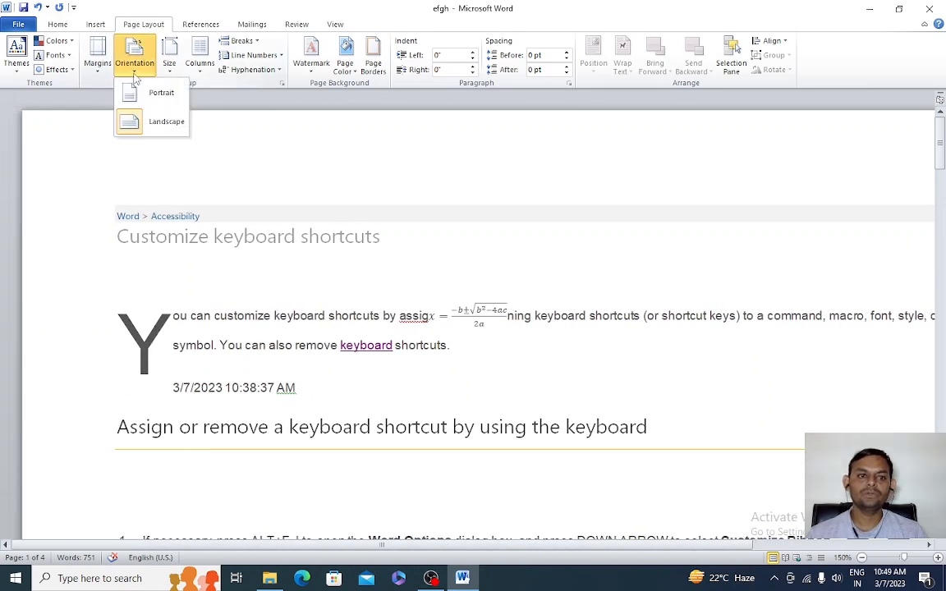
pyautogui.click(158, 93)
pyautogui.scroll(-5, 425, 368)
pyautogui.scroll(-10, 370, 404)
pyautogui.scroll(-8, 371, 404)
pyautogui.scroll(12, 370, 406)
pyautogui.scroll(20, 370, 408)
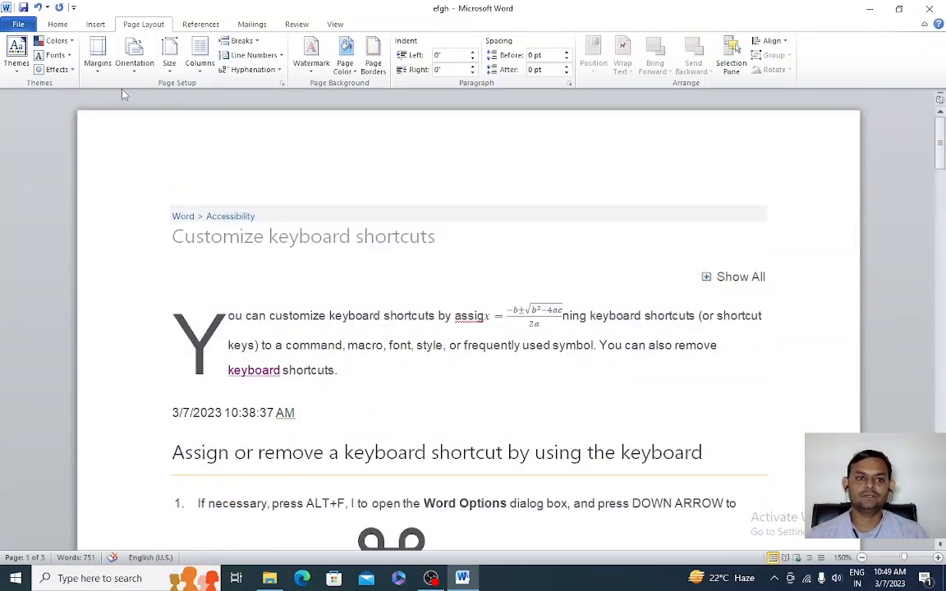
pyautogui.click(135, 71)
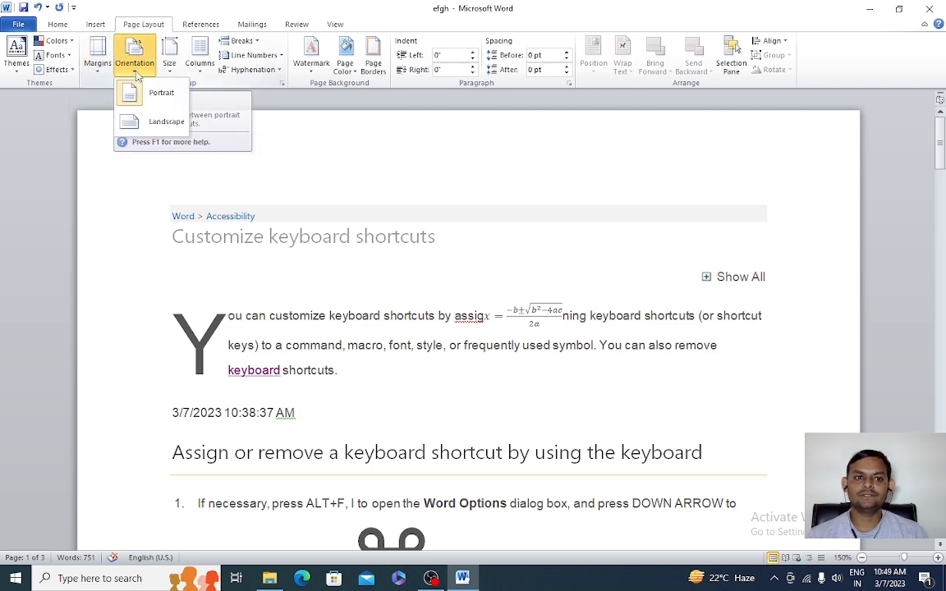
pyautogui.click(136, 74)
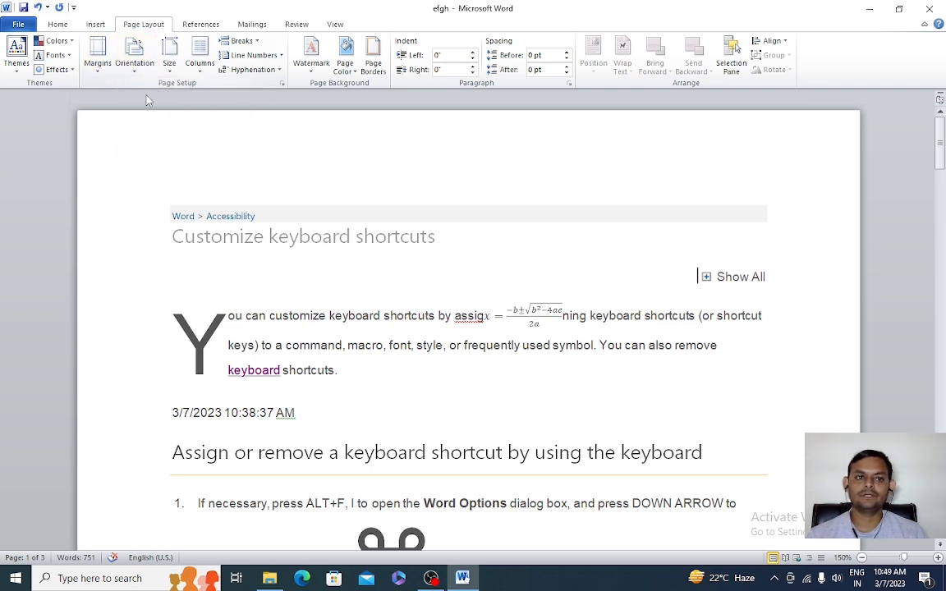
# Try the Narrow margin preset on the document and undo it.
pyautogui.click(97, 74)
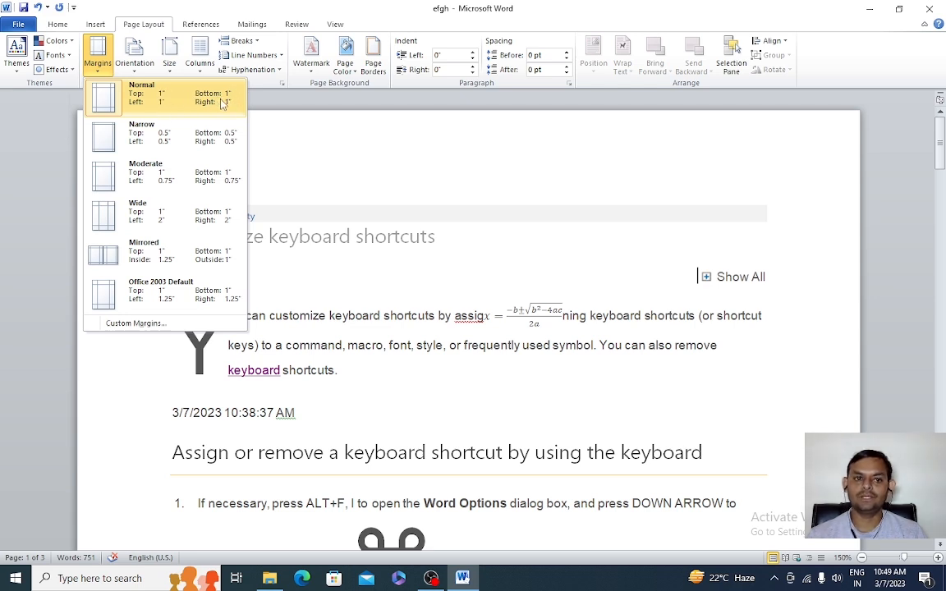
pyautogui.click(152, 141)
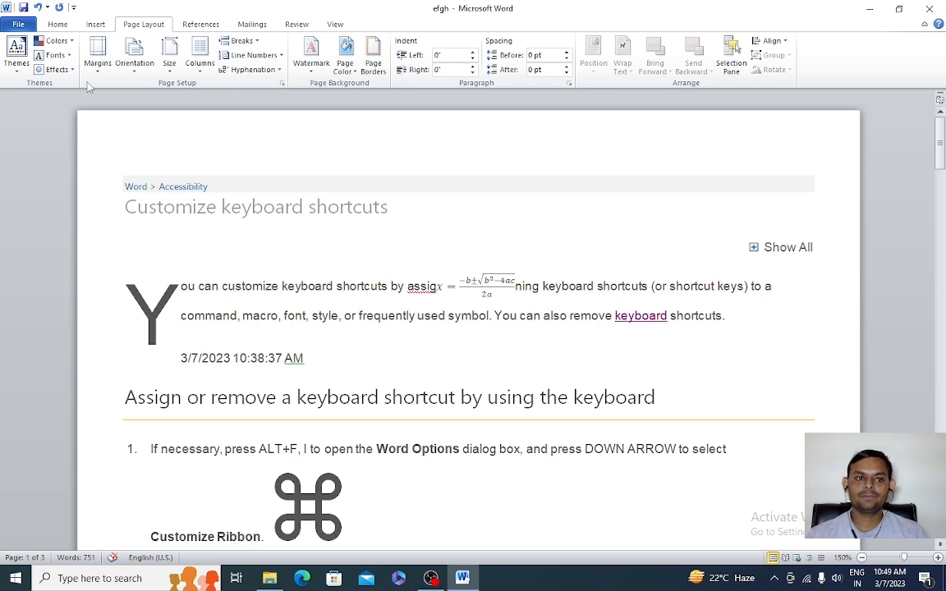
pyautogui.hotkey('ctrl', 'z')
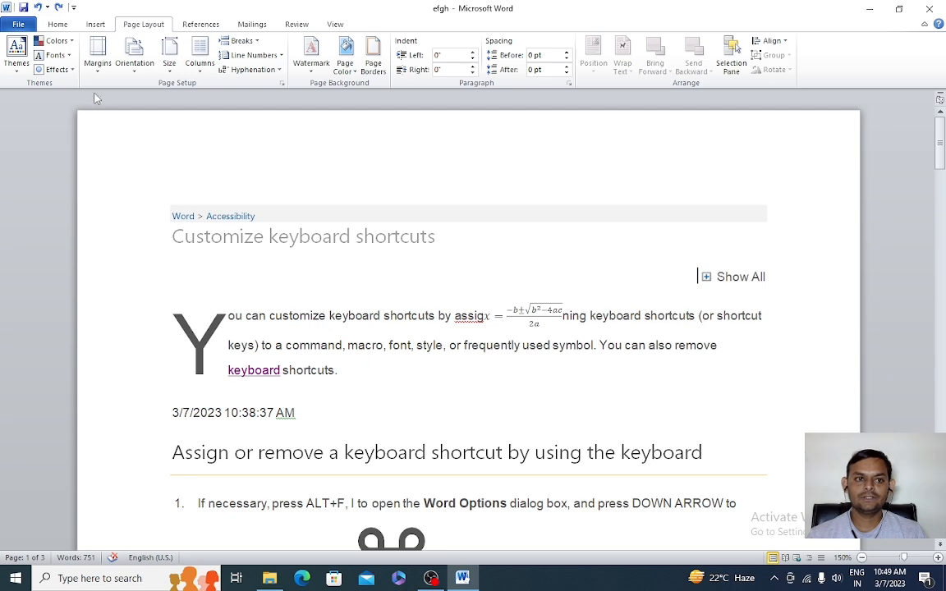
# Apply the Narrow margin preset, 0.5" on all sides, to the document.
pyautogui.click(97, 55)
pyautogui.click(107, 139)
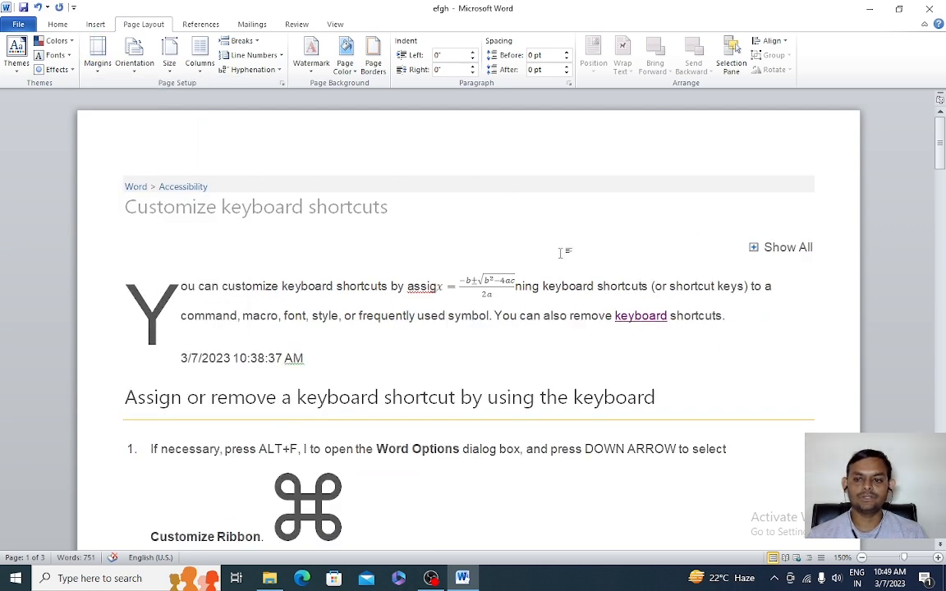
# Examine how the text flows across all pages with the narrow margins, down to the last list item.
pyautogui.scroll(-10, 496, 306)
pyautogui.scroll(-15, 415, 332)
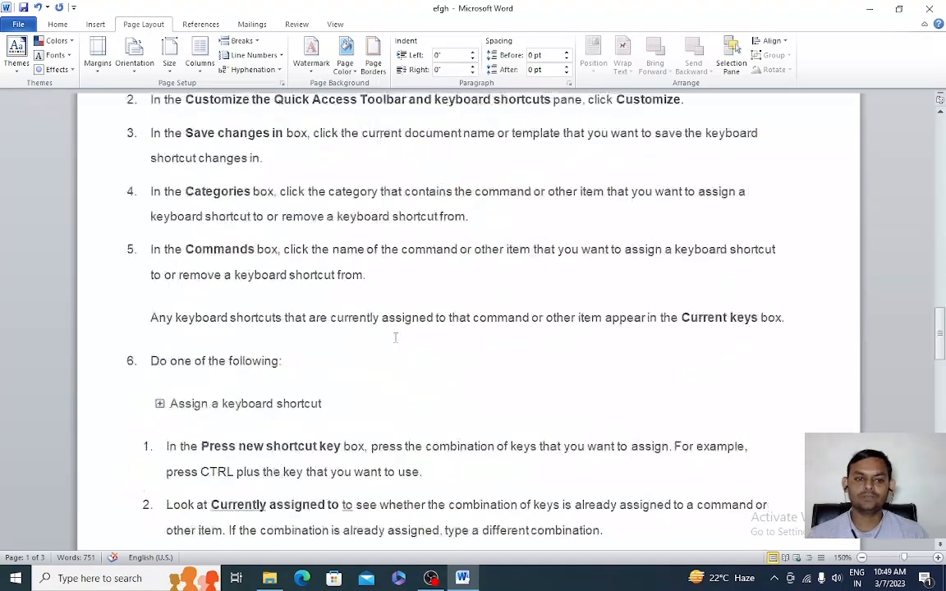
pyautogui.scroll(-5, 389, 330)
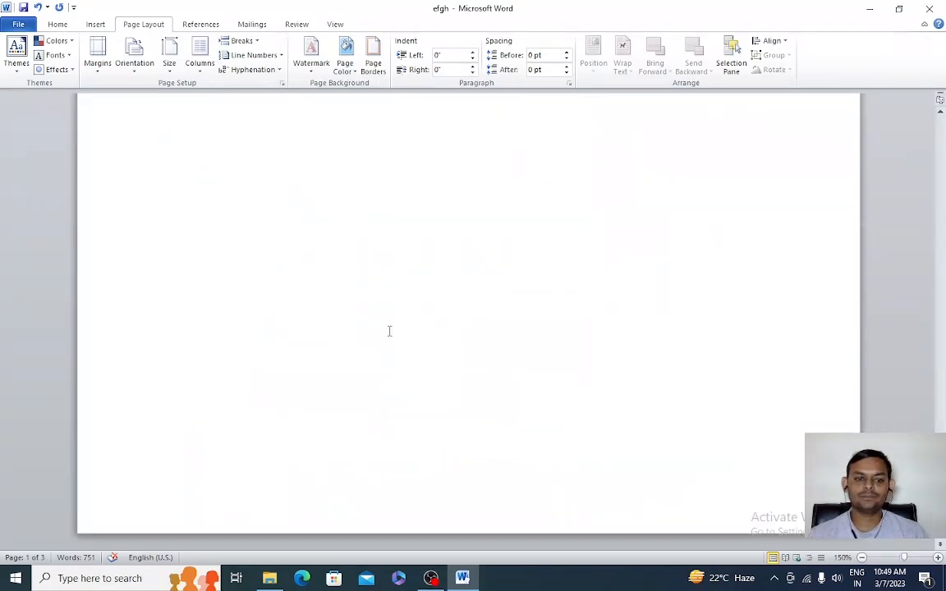
pyautogui.scroll(8, 386, 328)
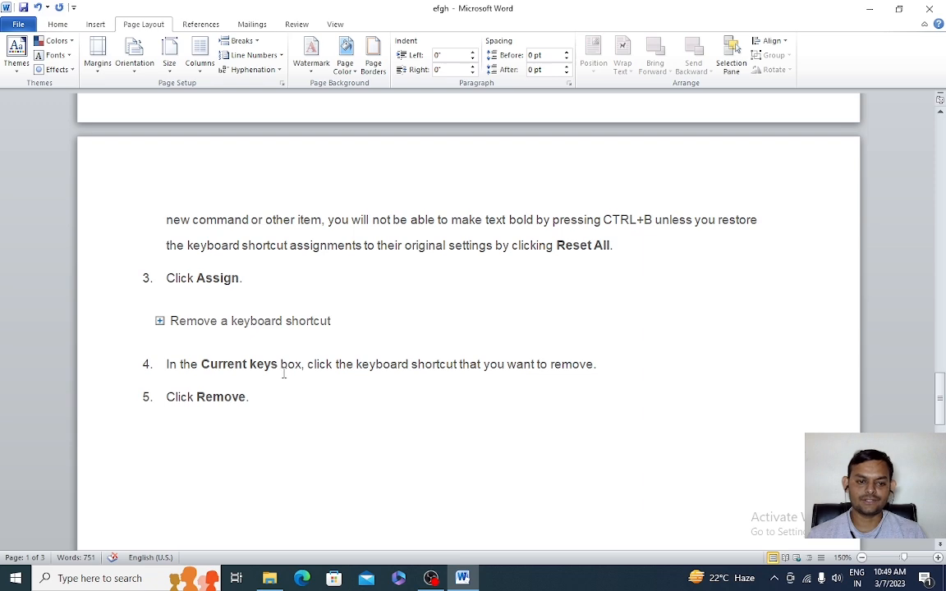
pyautogui.scroll(-5, 276, 369)
pyautogui.scroll(4, 260, 354)
pyautogui.scroll(1, 258, 356)
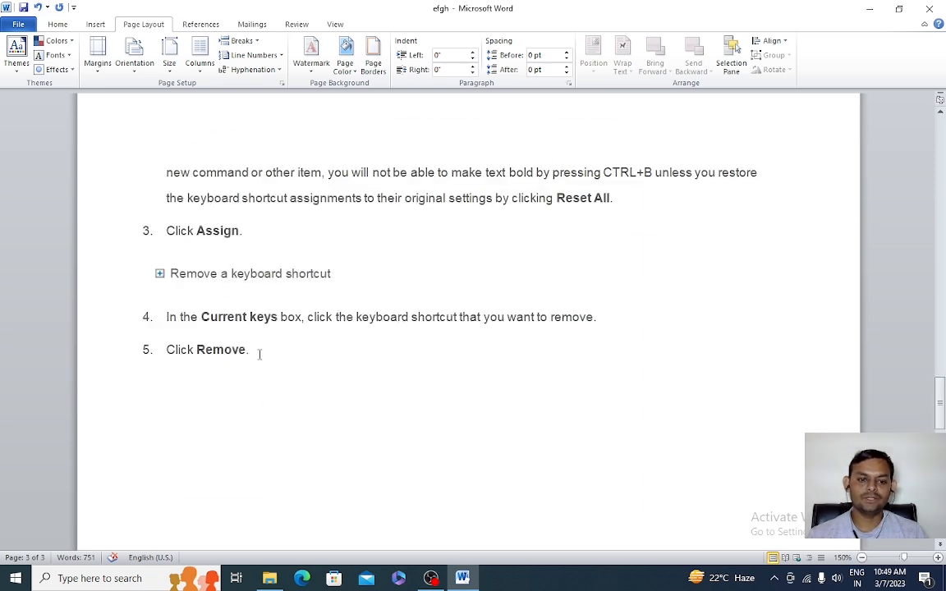
pyautogui.click(258, 352)
pyautogui.scroll(4, 258, 345)
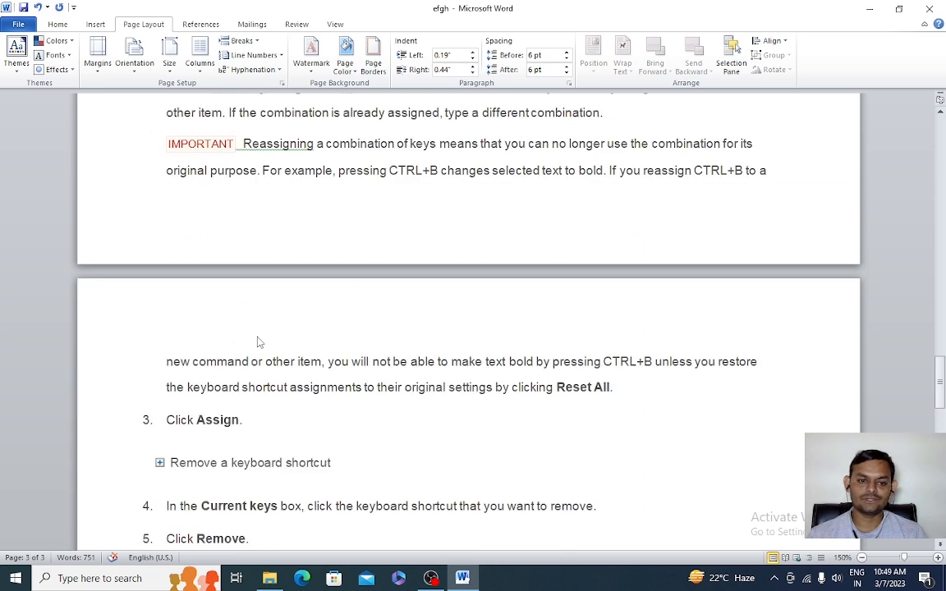
pyautogui.scroll(-4, 257, 342)
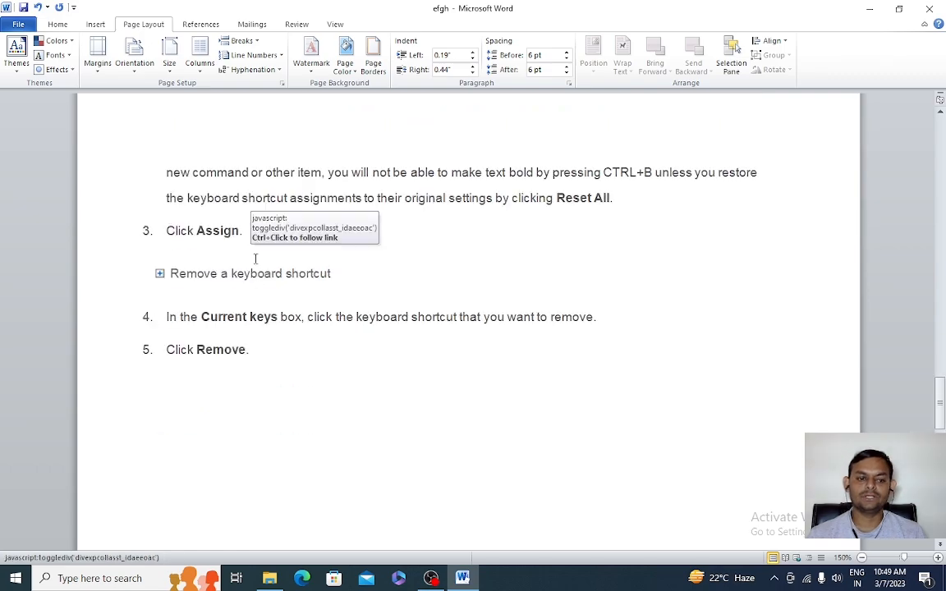
pyautogui.scroll(6, 256, 260)
pyautogui.scroll(15, 257, 260)
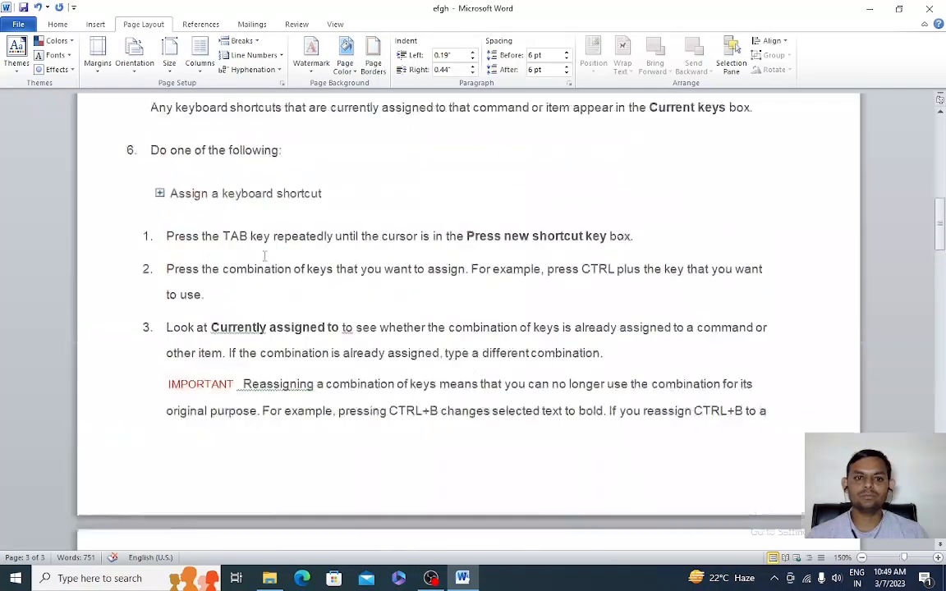
pyautogui.scroll(6, 265, 259)
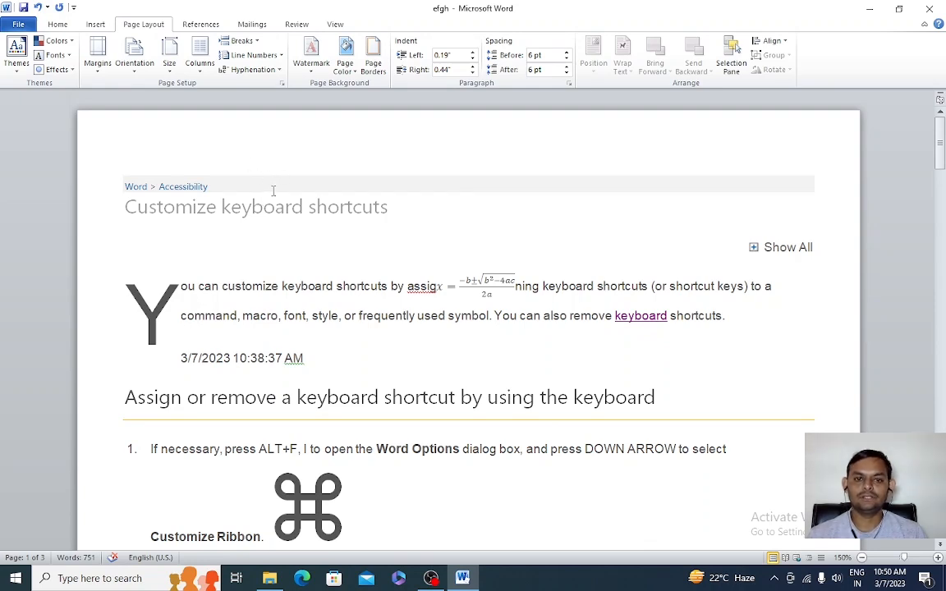
# Apply custom margins of 0.5" on all four sides to the whole document in Page Setup and review the pages.
pyautogui.click(96, 72)
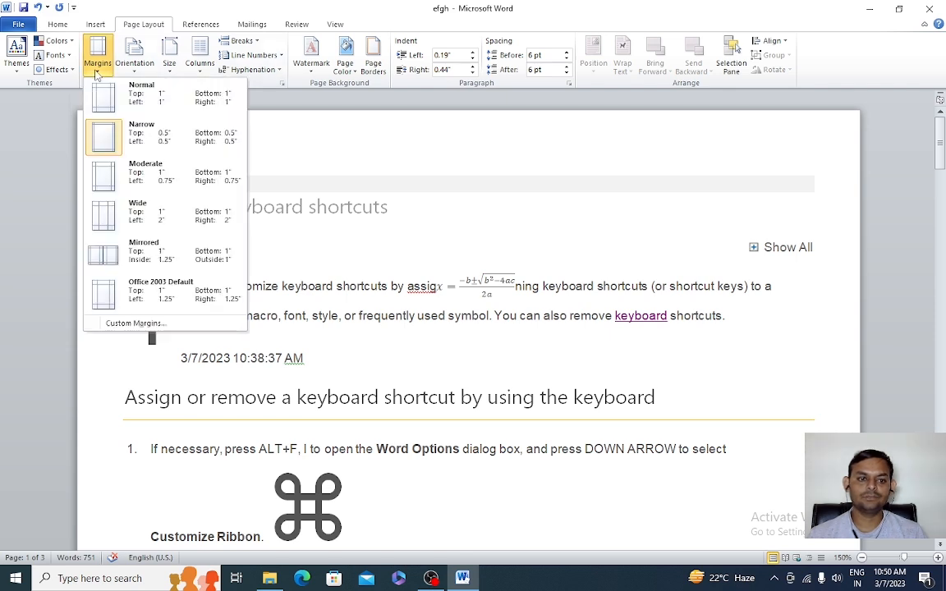
pyautogui.click(137, 322)
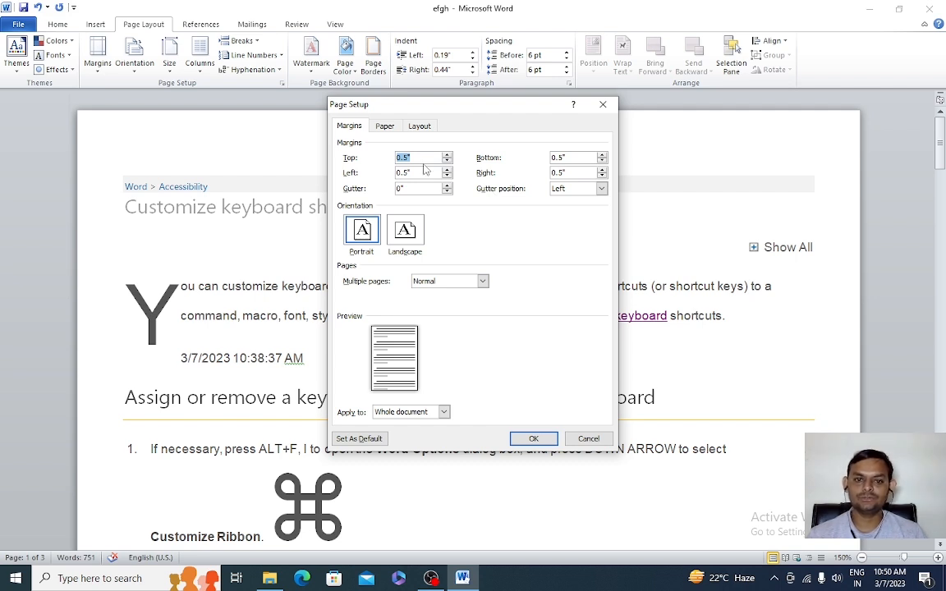
pyautogui.click(522, 439)
pyautogui.scroll(-15, 532, 441)
pyautogui.scroll(-5, 359, 312)
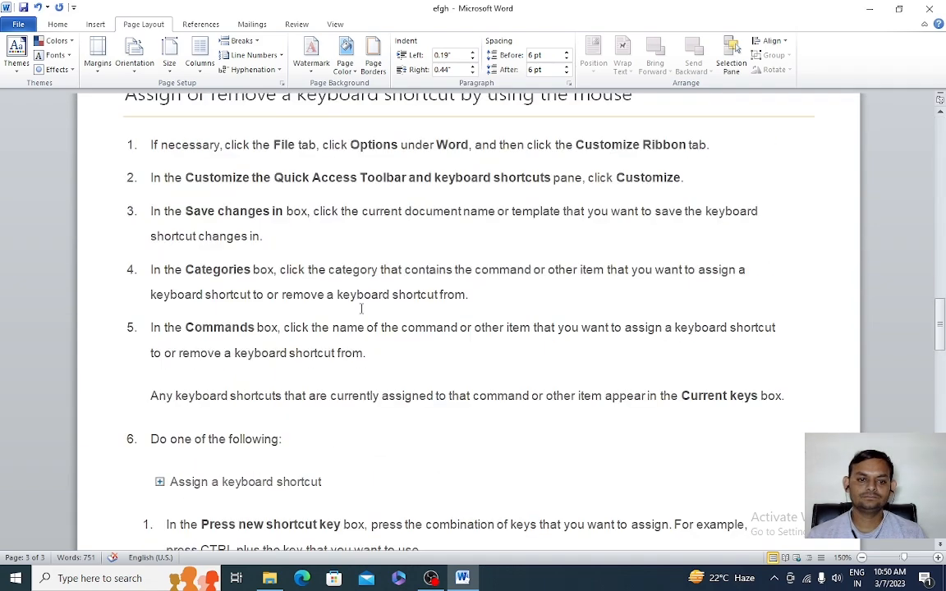
pyautogui.scroll(15, 360, 309)
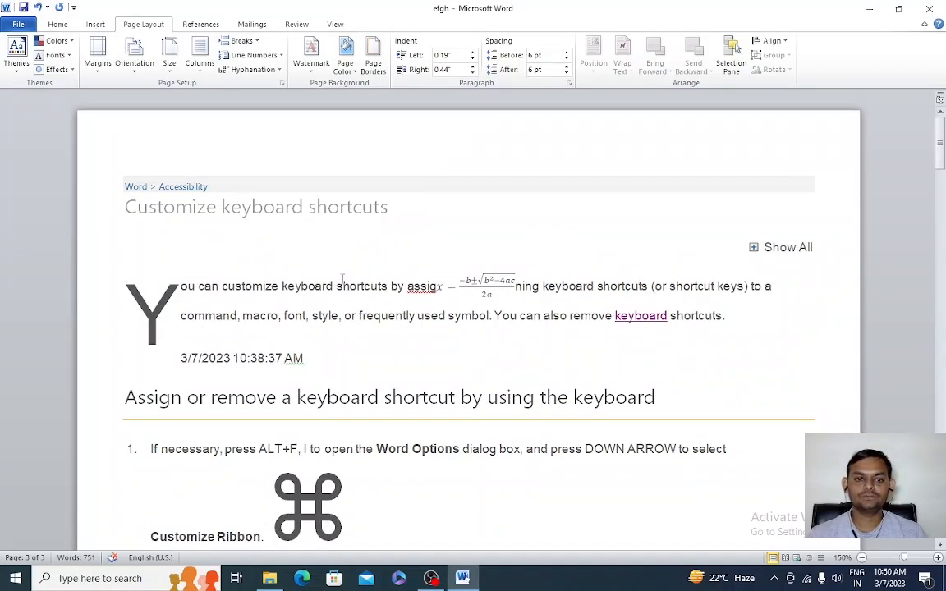
pyautogui.click(423, 215)
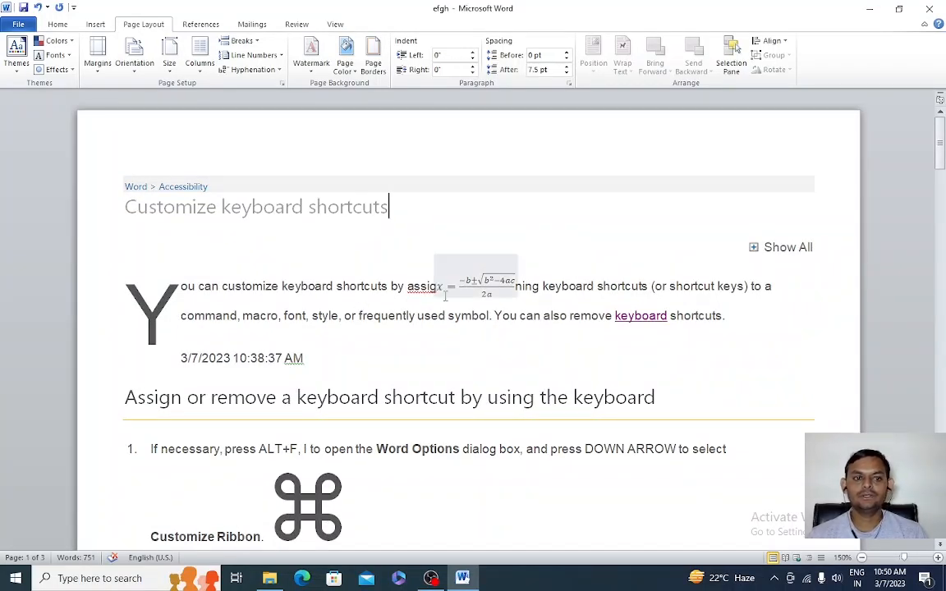
pyautogui.click(302, 268)
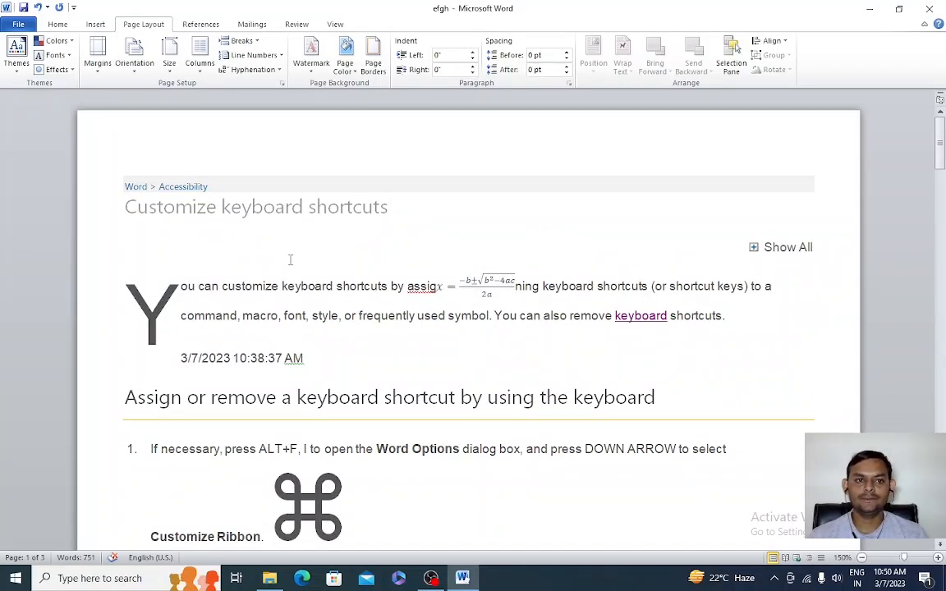
# Lay out the document text in two columns and review the pages.
pyautogui.click(201, 65)
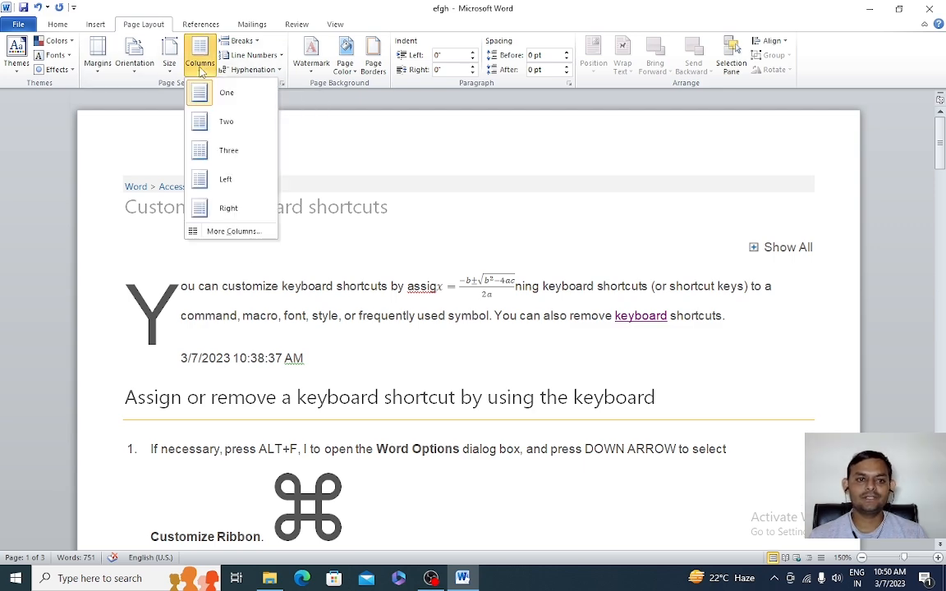
pyautogui.click(215, 122)
pyautogui.scroll(-2, 394, 250)
pyautogui.scroll(-1, 396, 261)
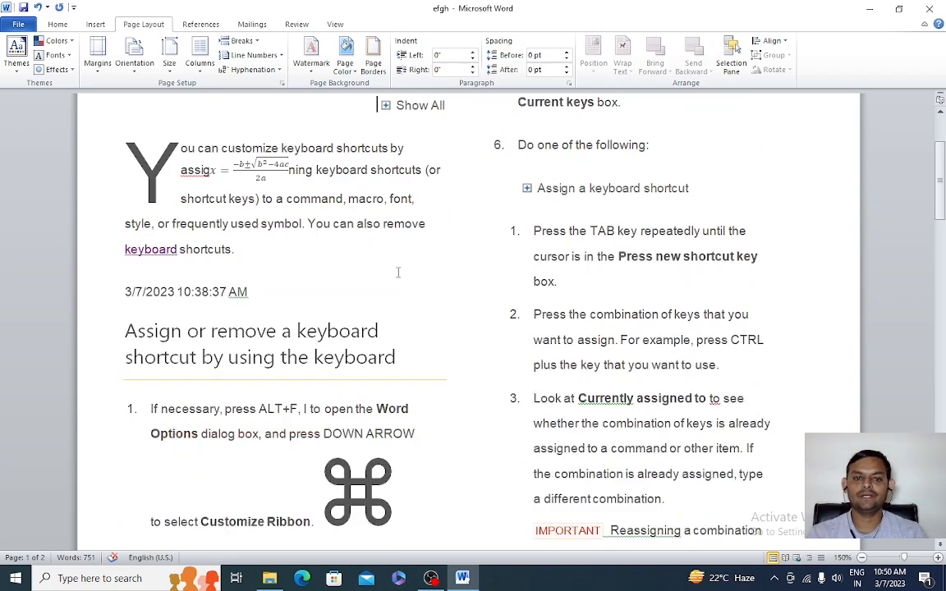
pyautogui.scroll(-15, 490, 325)
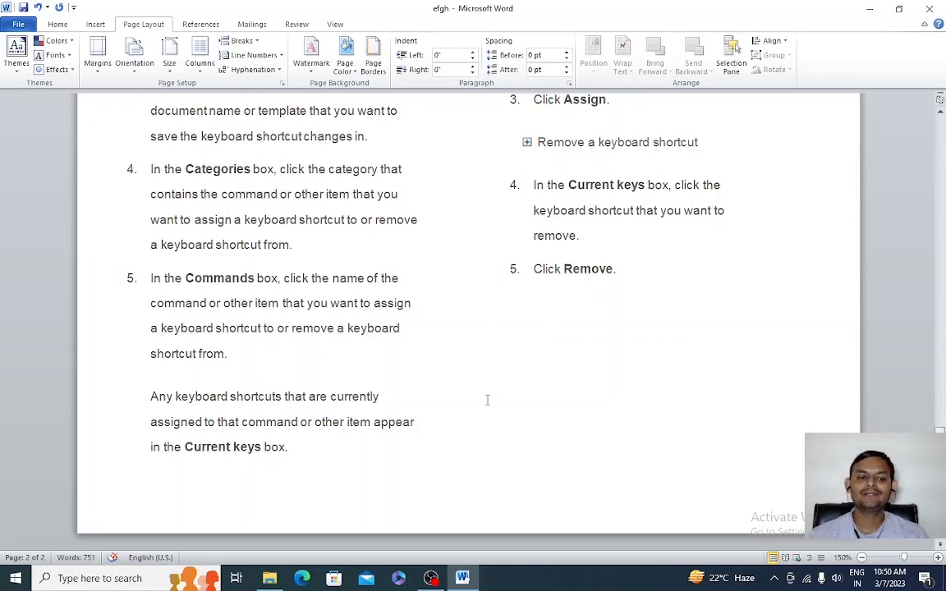
pyautogui.scroll(10, 448, 477)
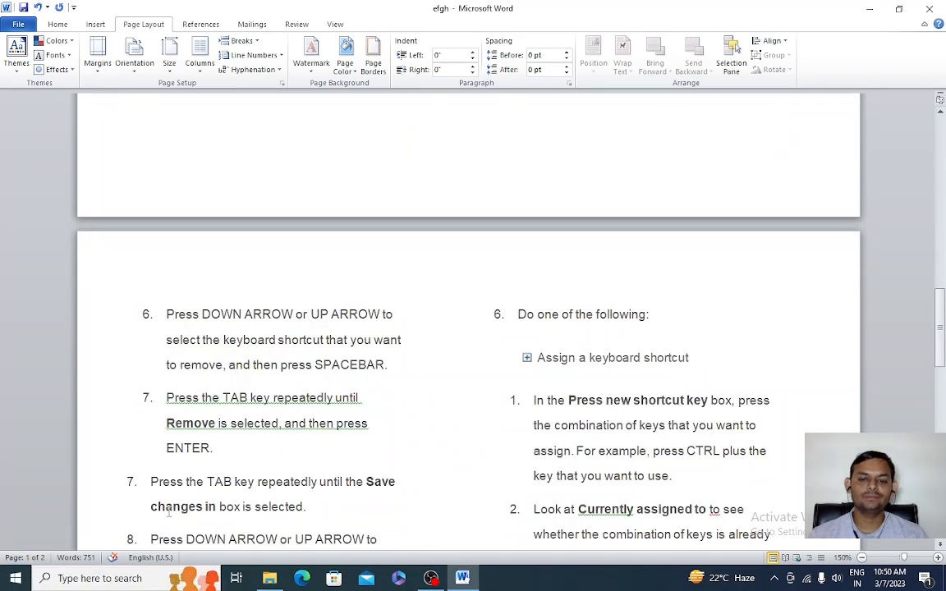
pyautogui.scroll(10, 401, 460)
pyautogui.scroll(3, 402, 457)
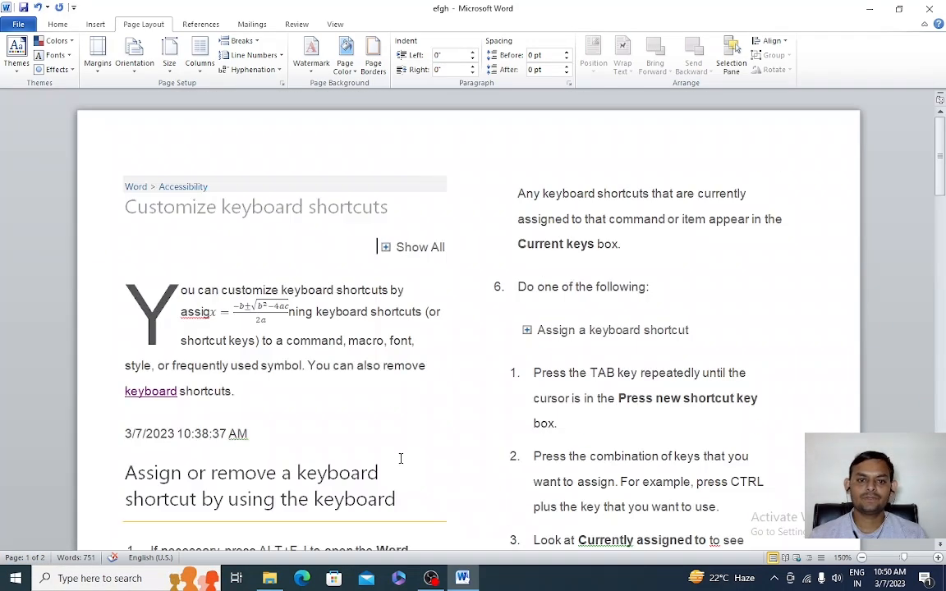
# Switch the document to a three-column layout and check how the text flows across the pages.
pyautogui.click(197, 59)
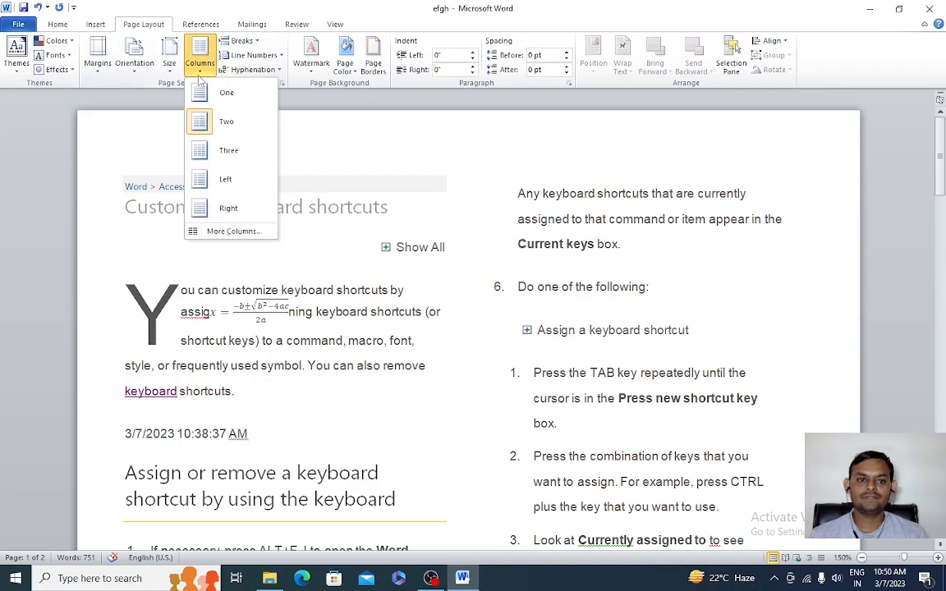
pyautogui.click(225, 151)
pyautogui.scroll(-15, 485, 395)
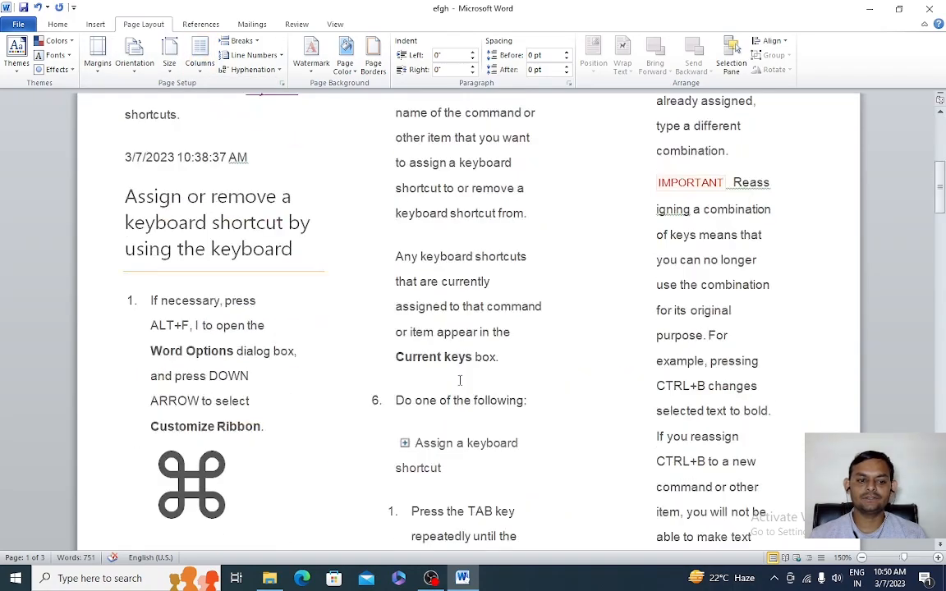
pyautogui.scroll(-15, 485, 397)
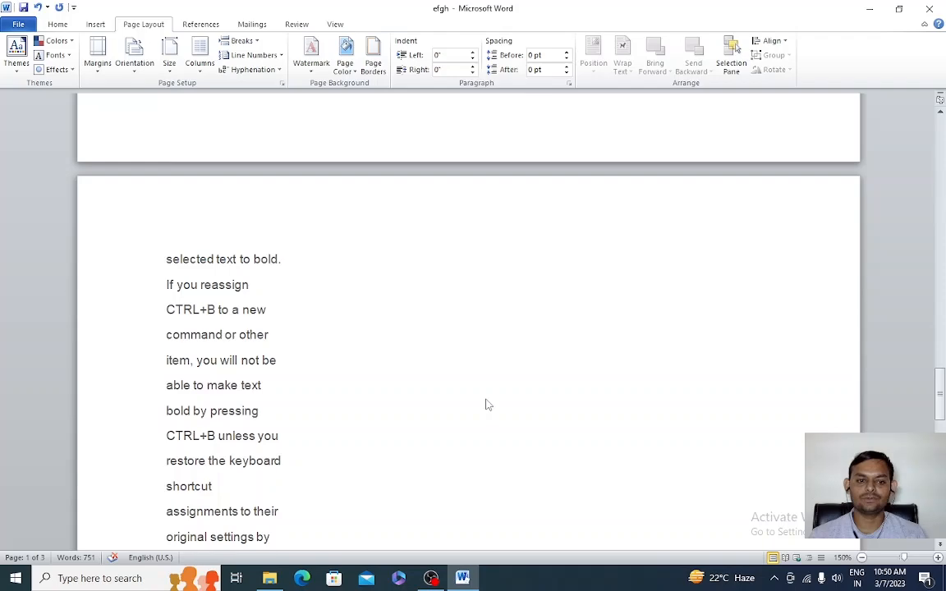
pyautogui.scroll(10, 391, 417)
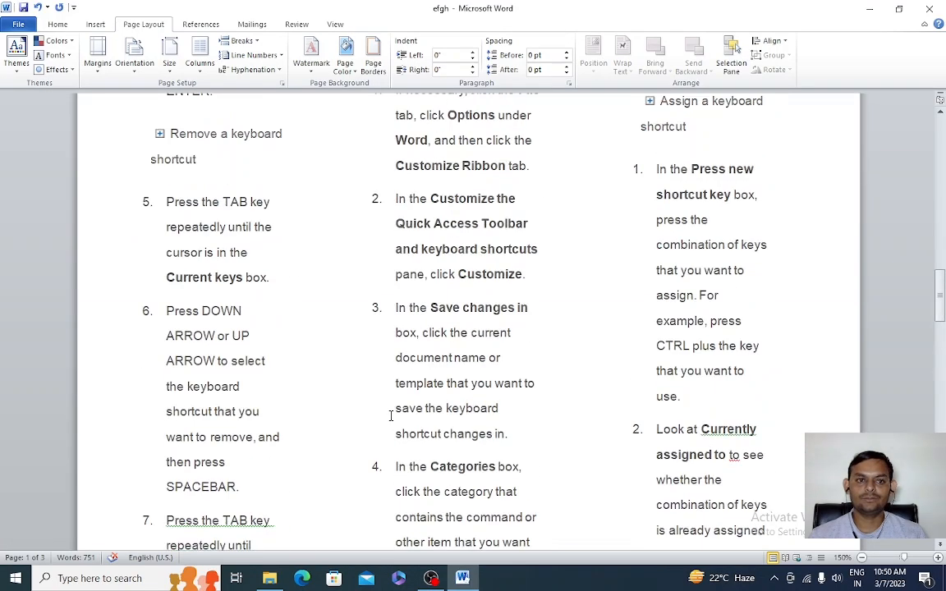
# Try the Left and Right column presets on the document and review the pages.
pyautogui.click(201, 72)
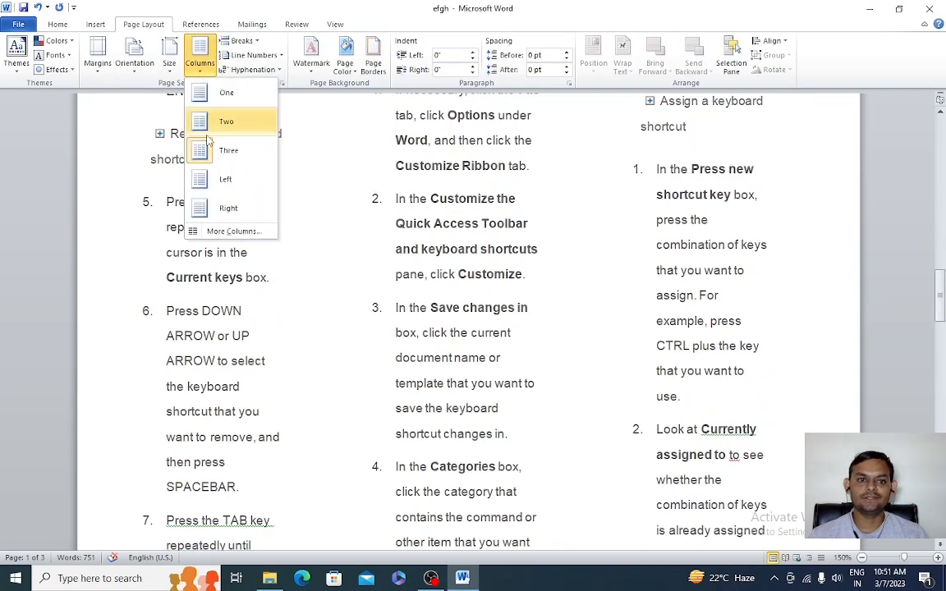
pyautogui.click(217, 182)
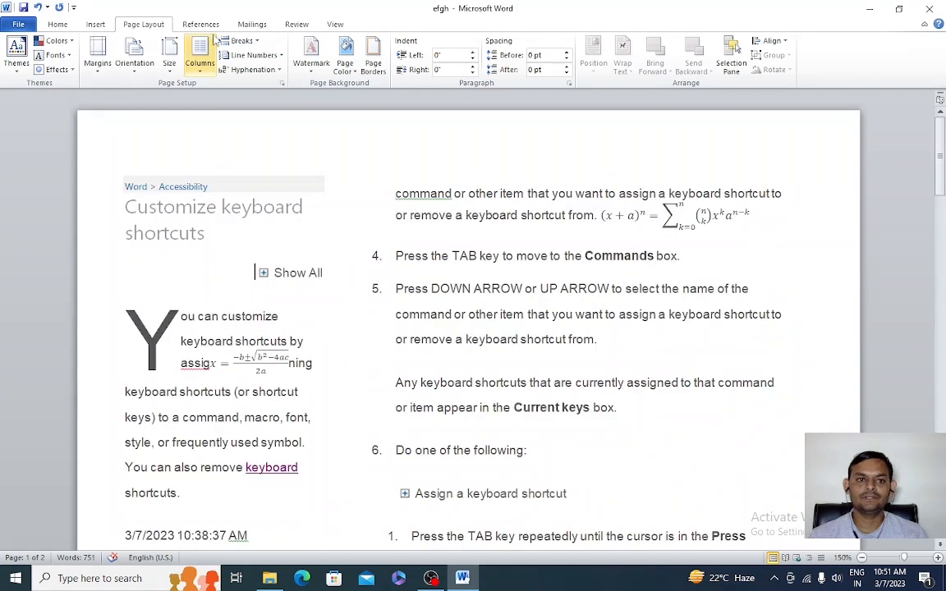
pyautogui.click(197, 56)
pyautogui.click(215, 207)
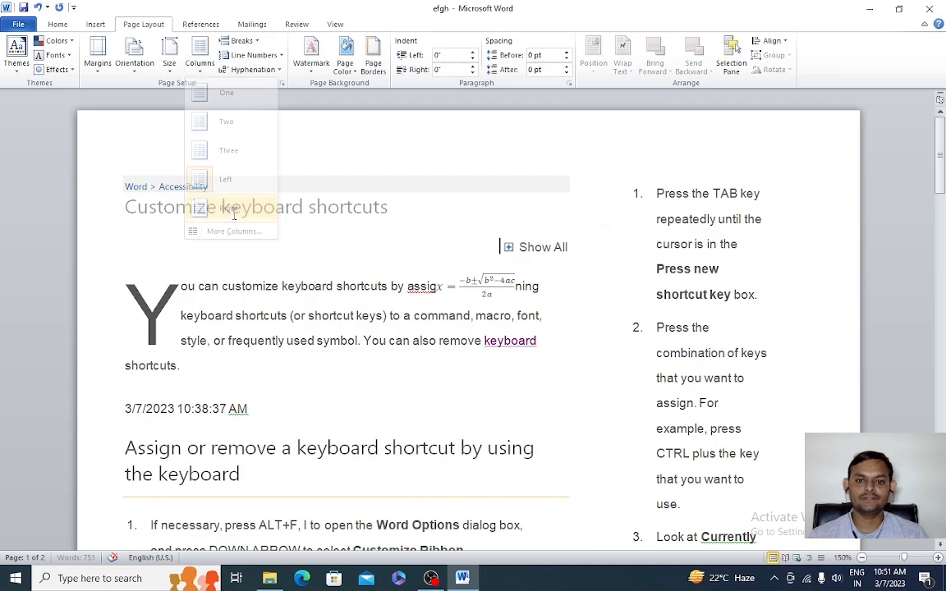
pyautogui.scroll(-5, 611, 323)
pyautogui.scroll(-20, 481, 363)
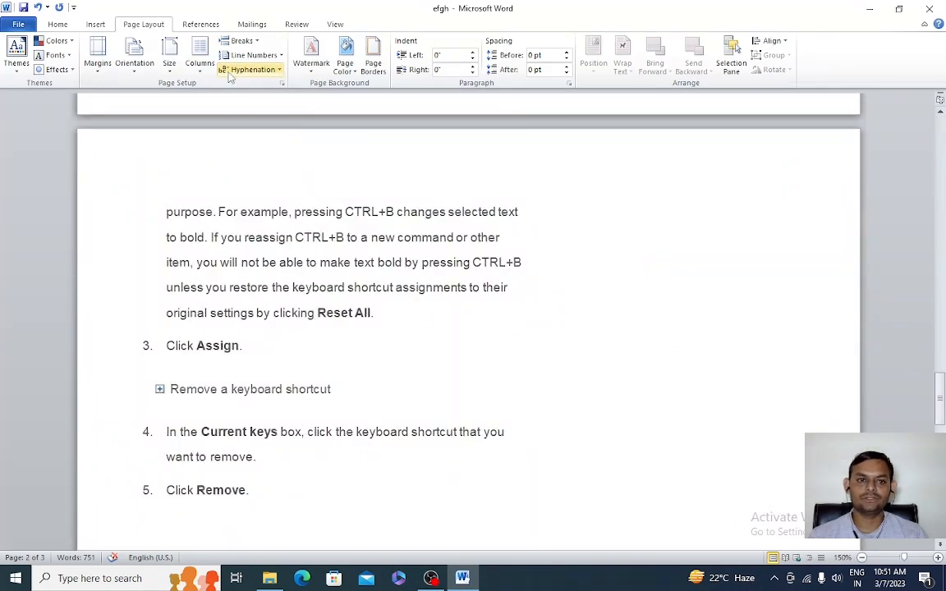
# Return the document to a single-column layout and review the pages down to the last list item.
pyautogui.click(198, 64)
pyautogui.click(215, 92)
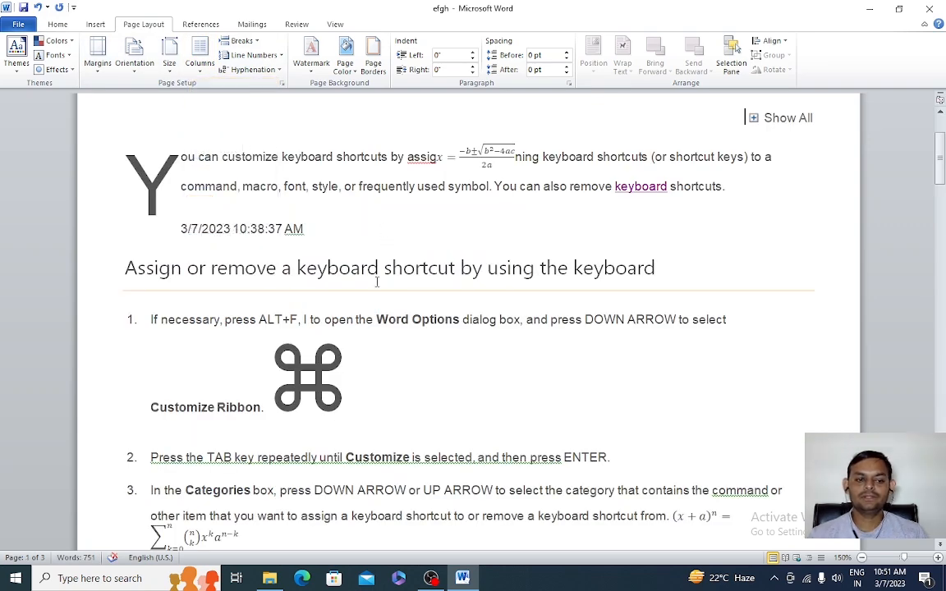
pyautogui.scroll(-15, 383, 246)
pyautogui.scroll(-6, 387, 372)
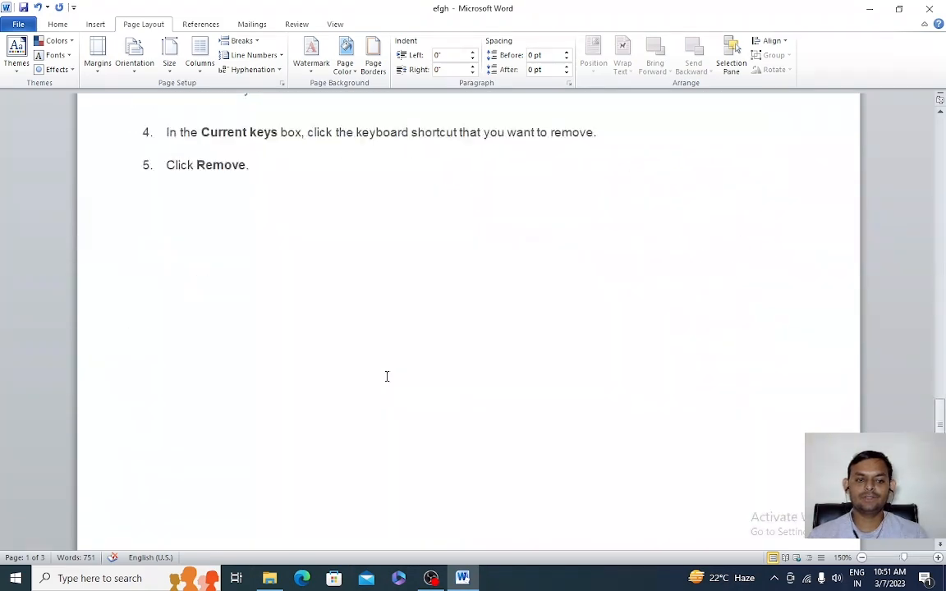
pyautogui.scroll(1, 303, 287)
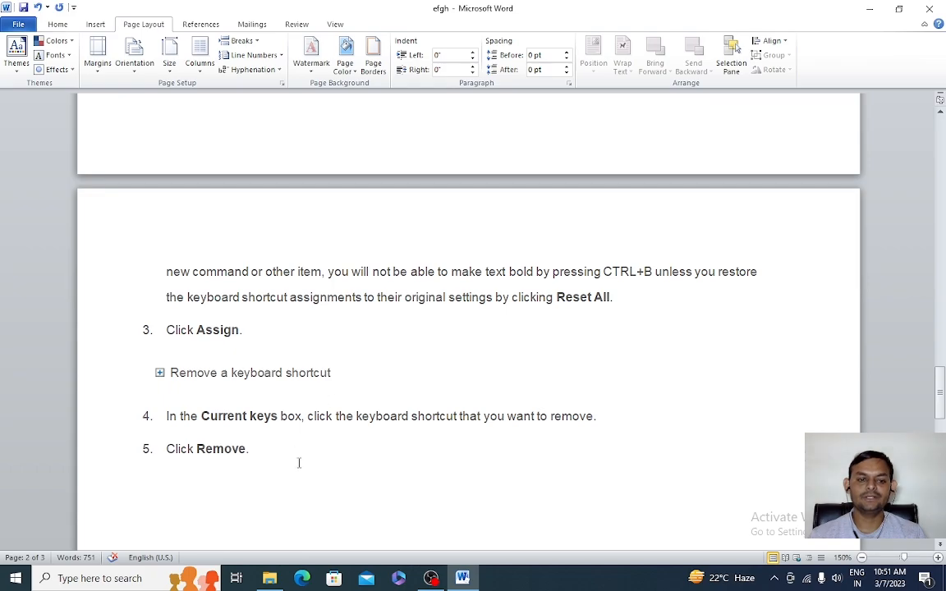
pyautogui.scroll(8, 286, 452)
pyautogui.scroll(15, 289, 451)
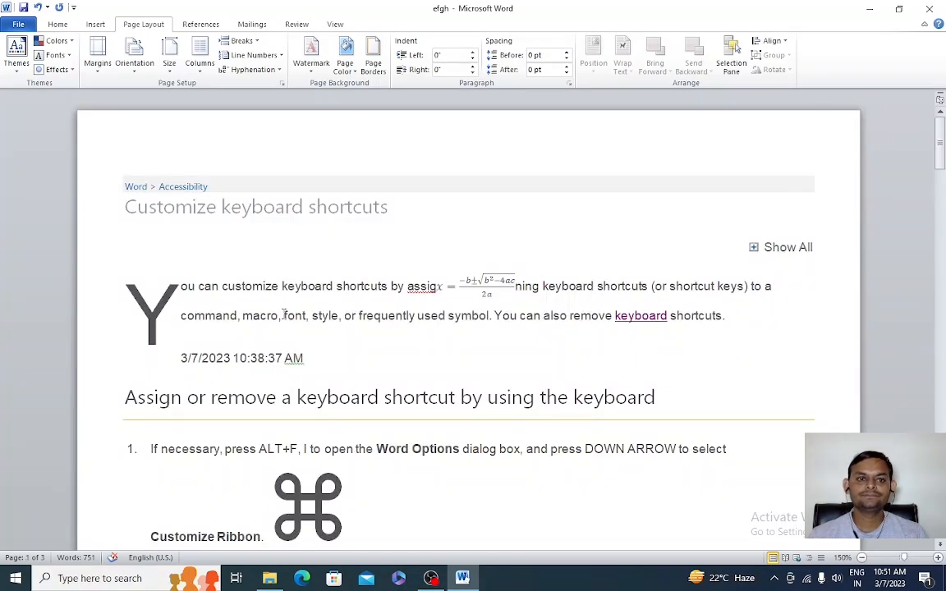
pyautogui.click(257, 44)
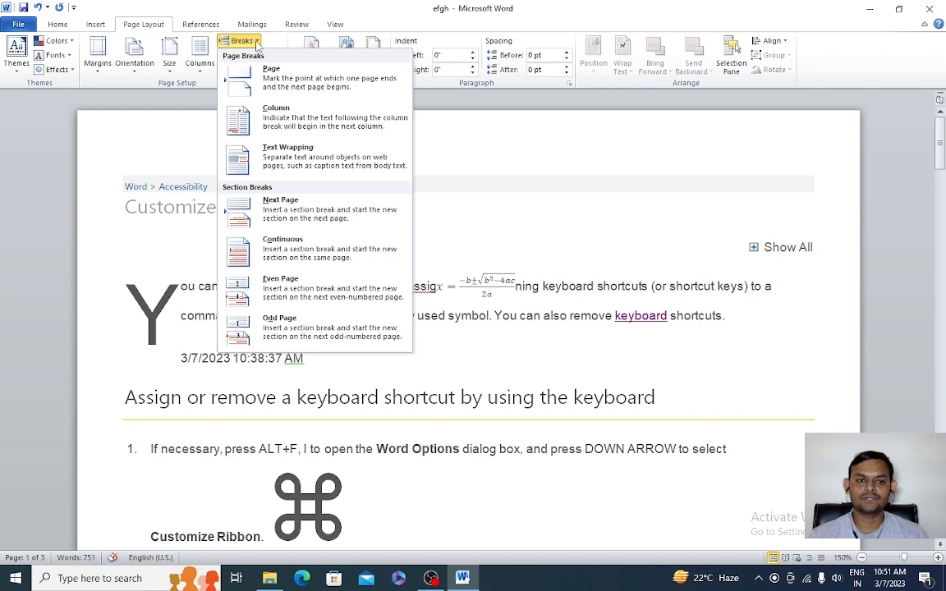
pyautogui.click(490, 358)
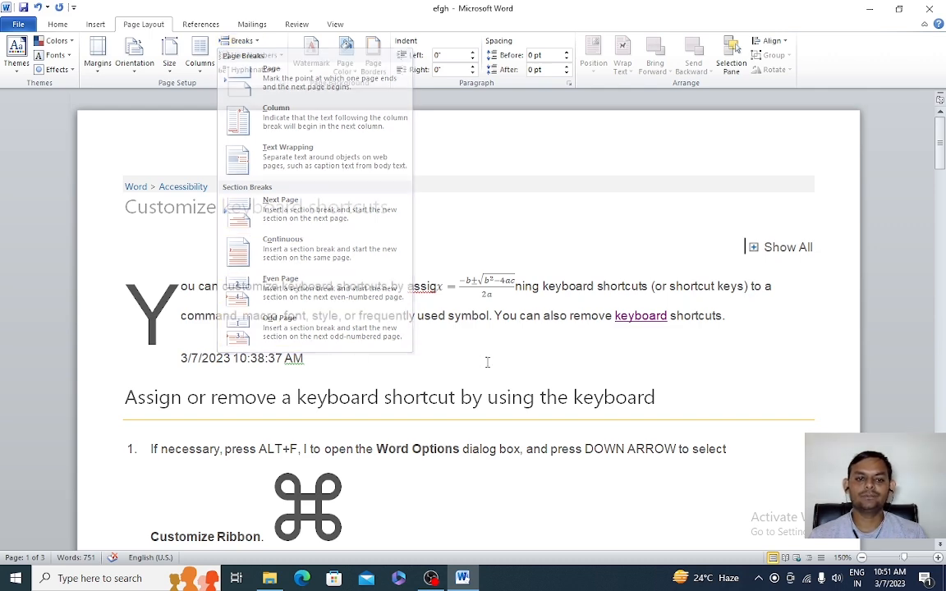
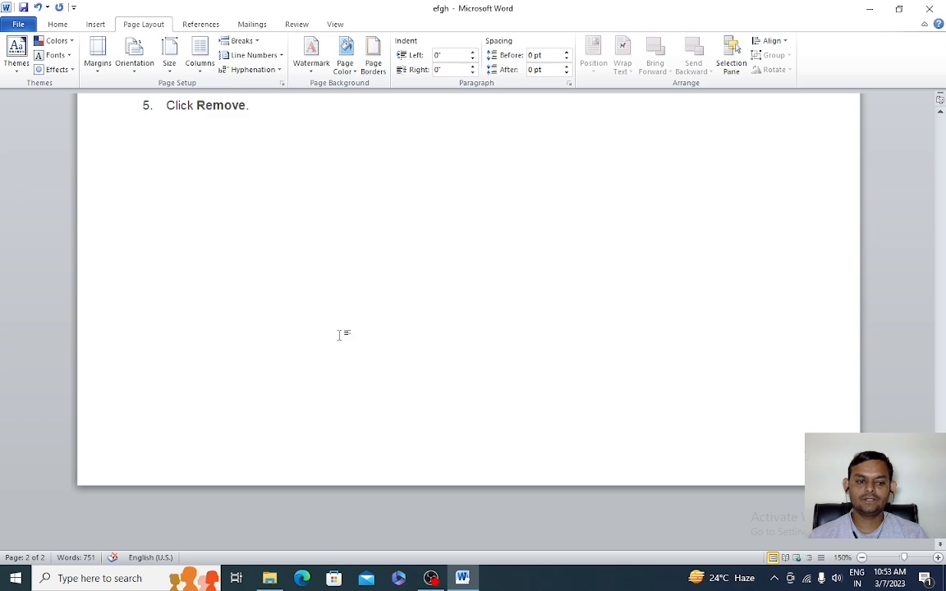
# Examine the spacing and text flow across the whole document, from the title to the last list item.
pyautogui.scroll(15, 339, 334)
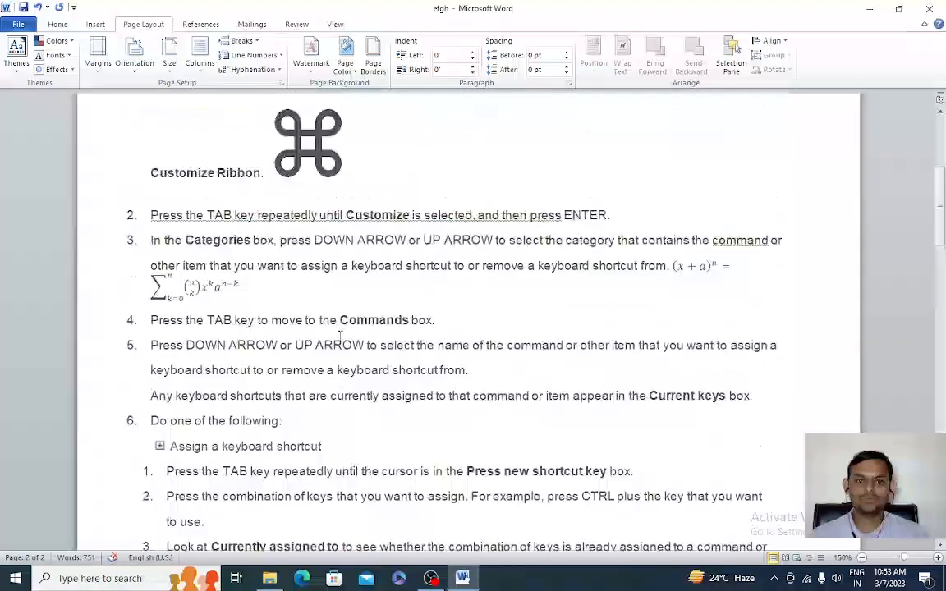
pyautogui.scroll(1, 339, 335)
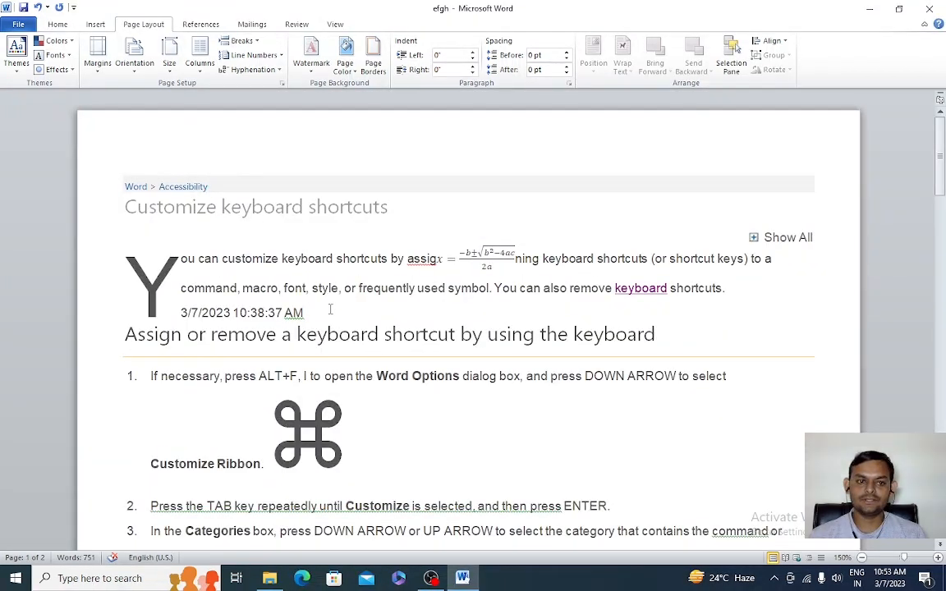
pyautogui.scroll(-12, 331, 309)
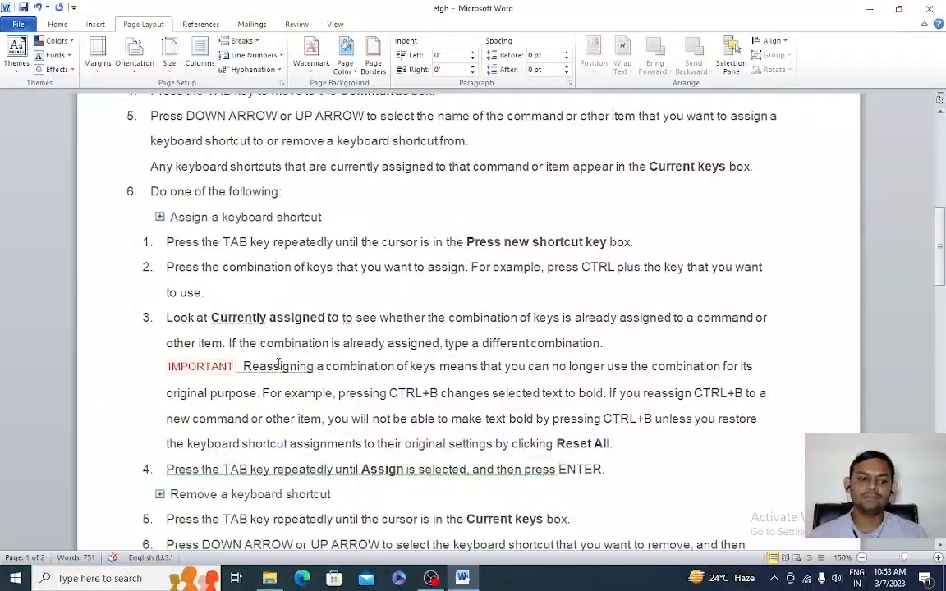
pyautogui.scroll(-4, 279, 386)
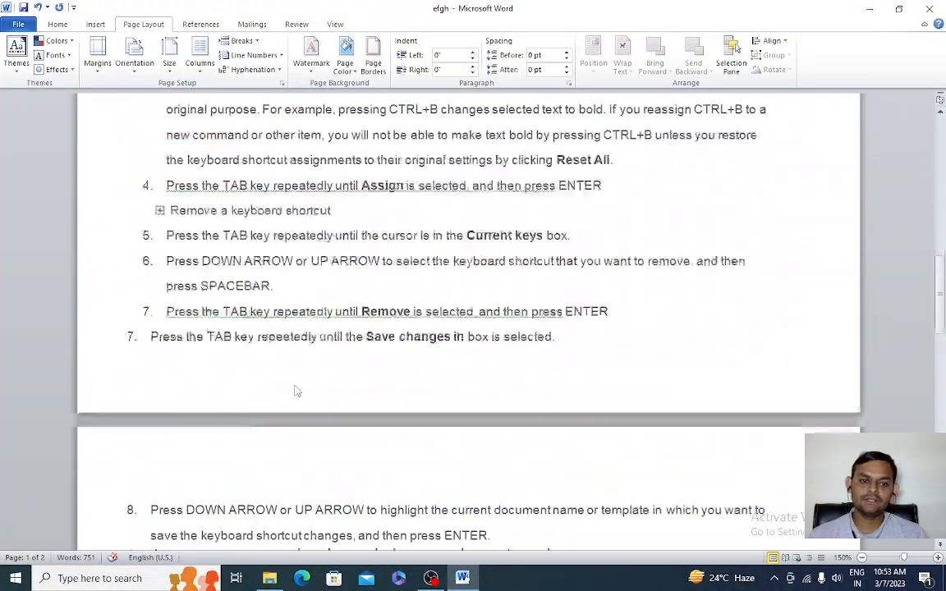
pyautogui.scroll(-15, 297, 391)
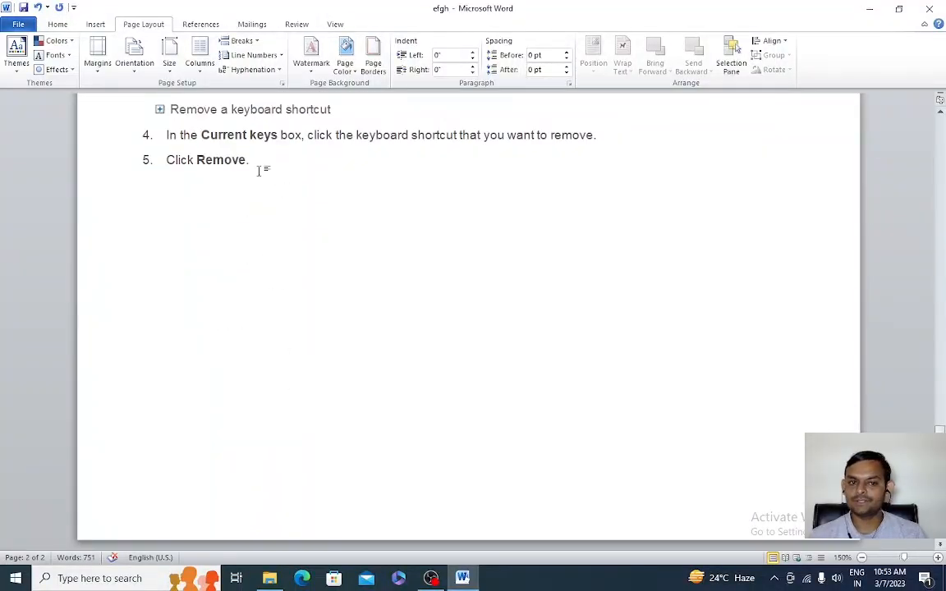
pyautogui.scroll(5, 329, 280)
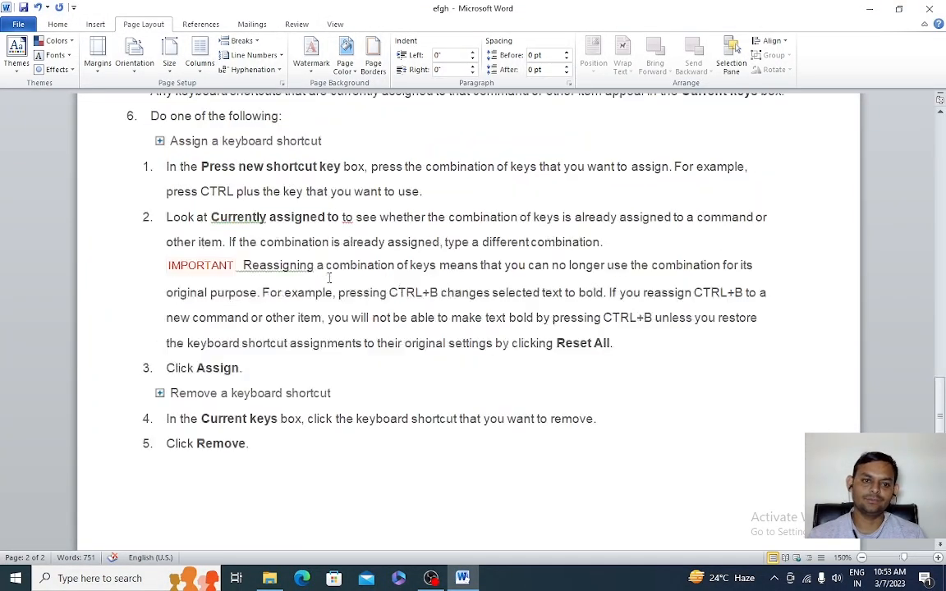
pyautogui.scroll(-5, 329, 279)
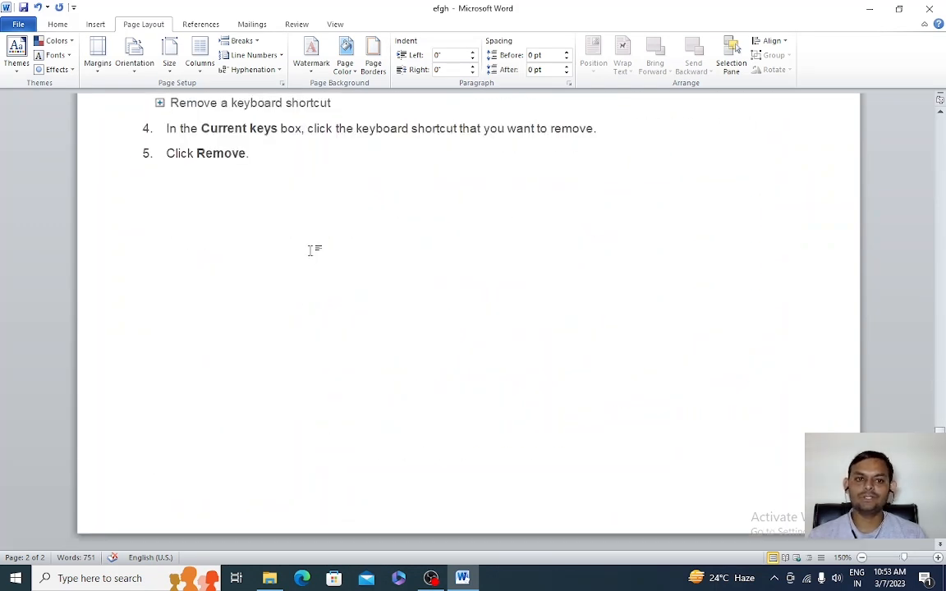
pyautogui.scroll(15, 333, 285)
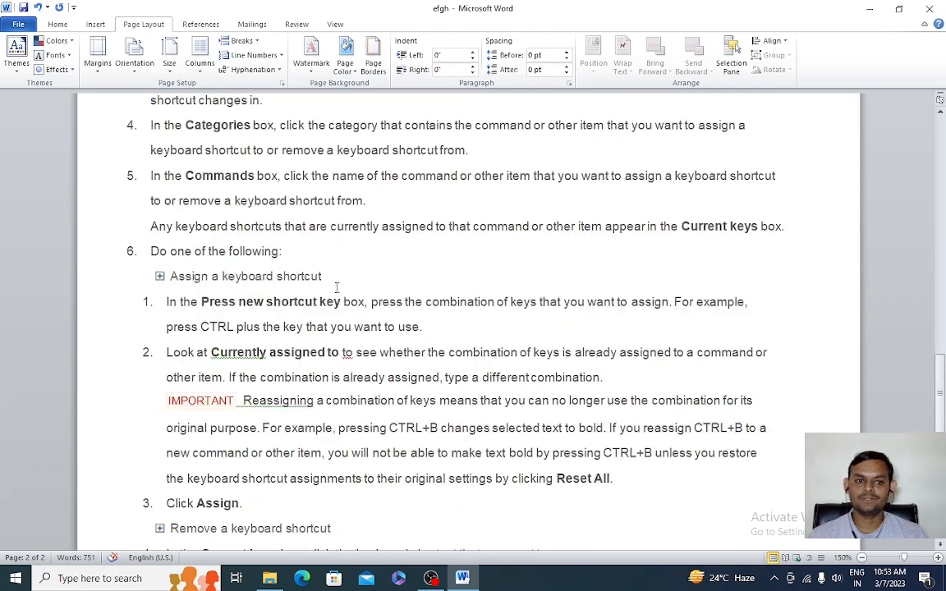
pyautogui.scroll(8, 336, 287)
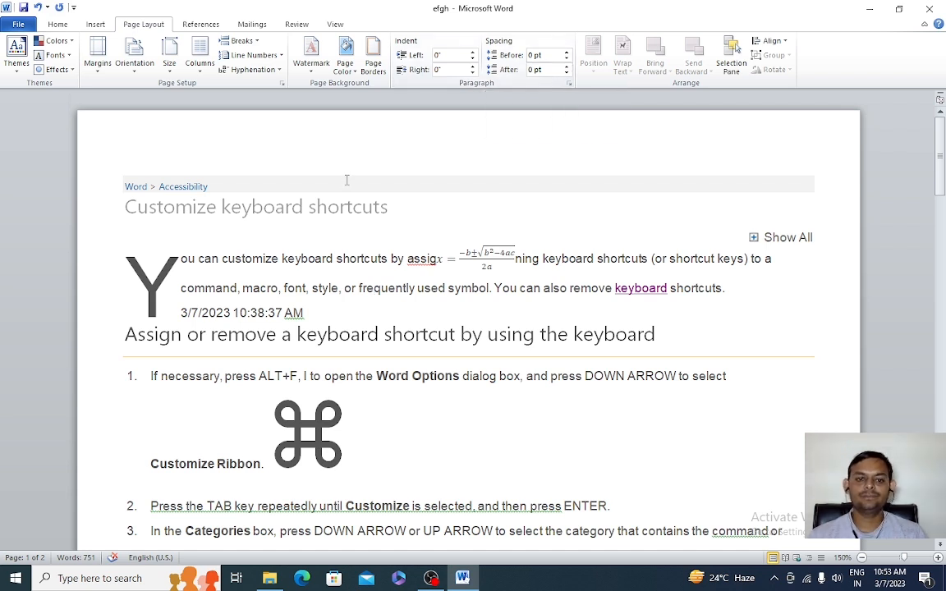
# Apply the picture interior-wall-cladding-panel-500x500 from Downloads as a custom watermark with Auto scale and Washout, and review it on the page.
pyautogui.click(317, 72)
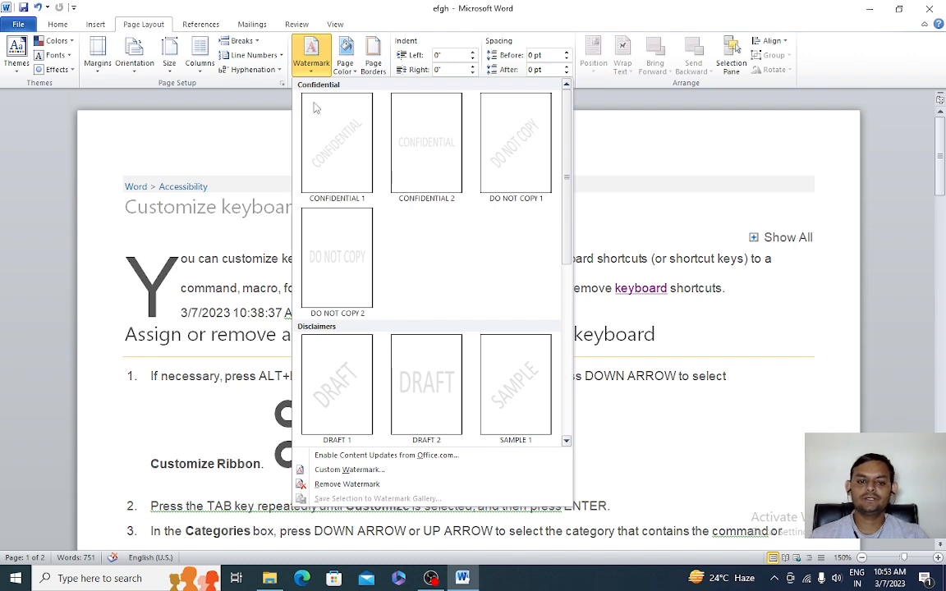
pyautogui.click(362, 470)
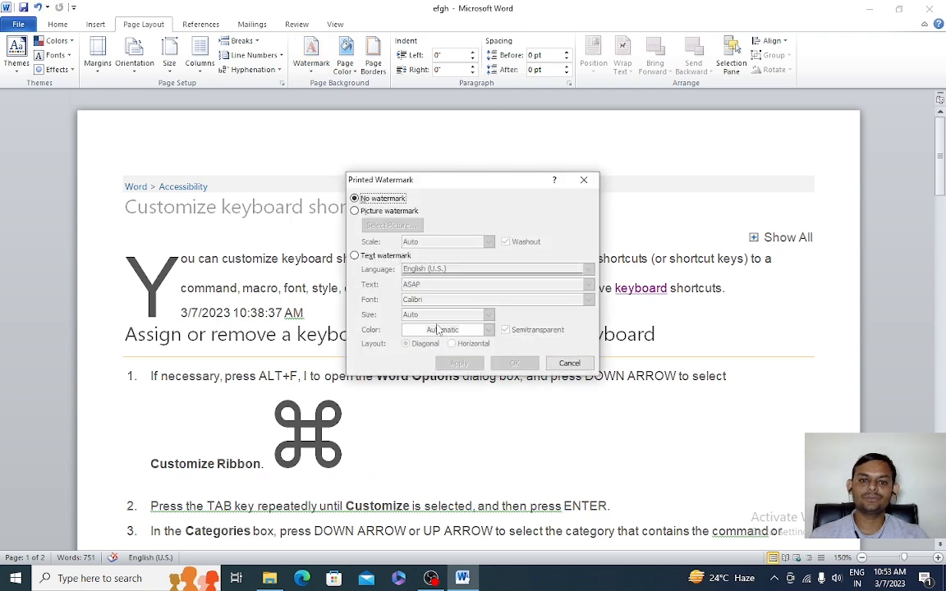
pyautogui.click(382, 211)
pyautogui.click(386, 227)
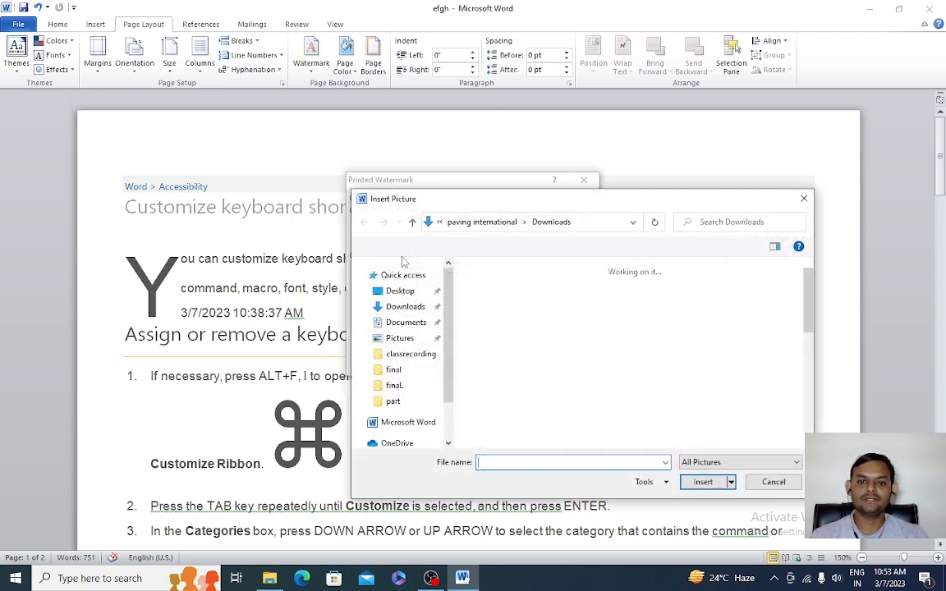
pyautogui.click(549, 366)
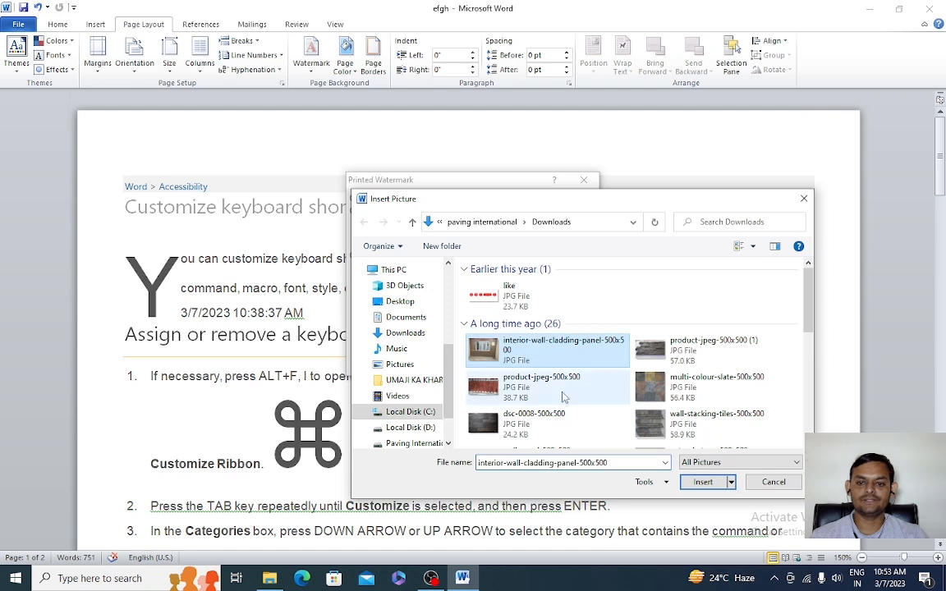
pyautogui.click(702, 483)
pyautogui.click(460, 363)
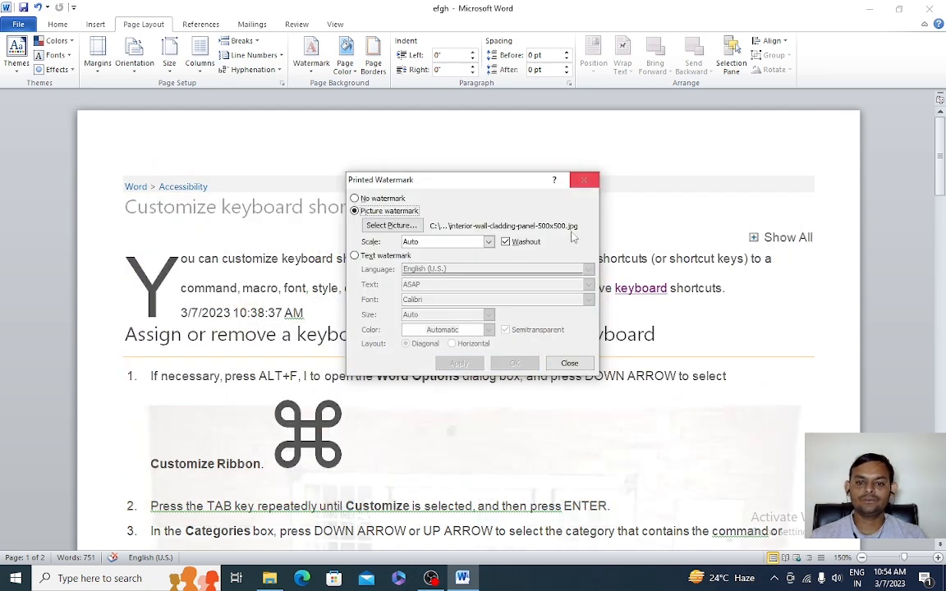
pyautogui.click(582, 179)
pyautogui.scroll(-8, 440, 390)
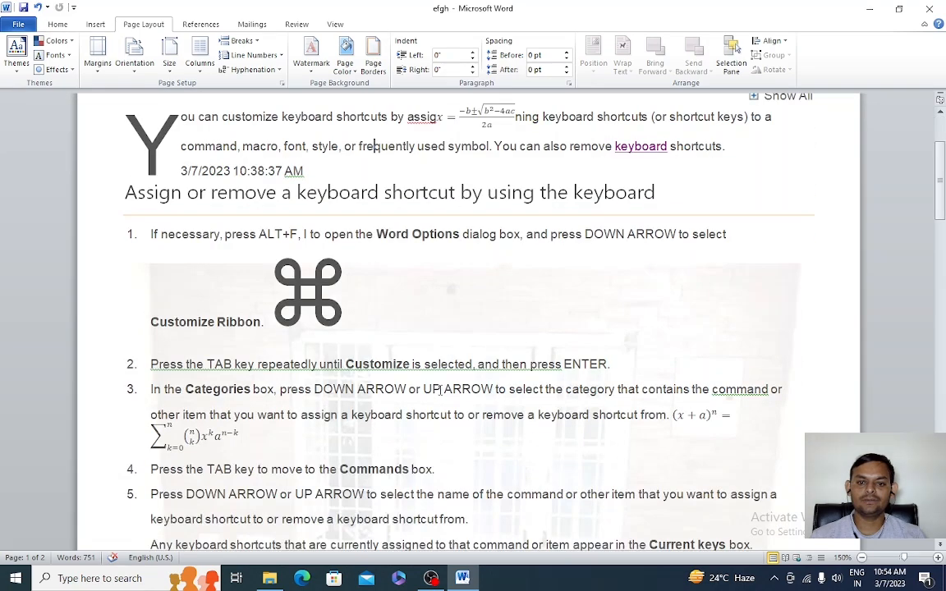
# Turn off Washout for the existing picture watermark, apply it and review the picture on the page.
pyautogui.scroll(-3, 440, 390)
pyautogui.scroll(5, 404, 347)
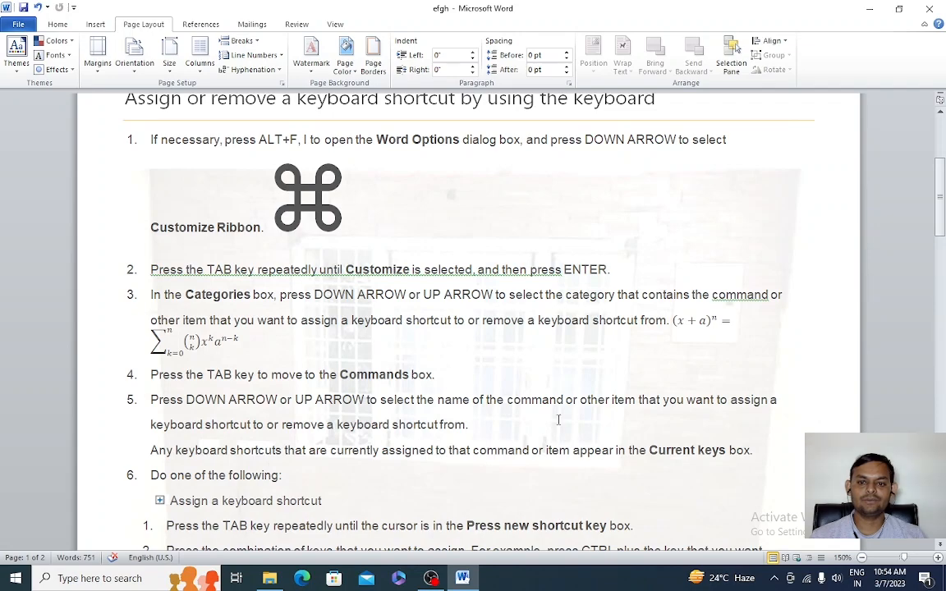
pyautogui.scroll(-2, 475, 370)
pyautogui.scroll(4, 460, 386)
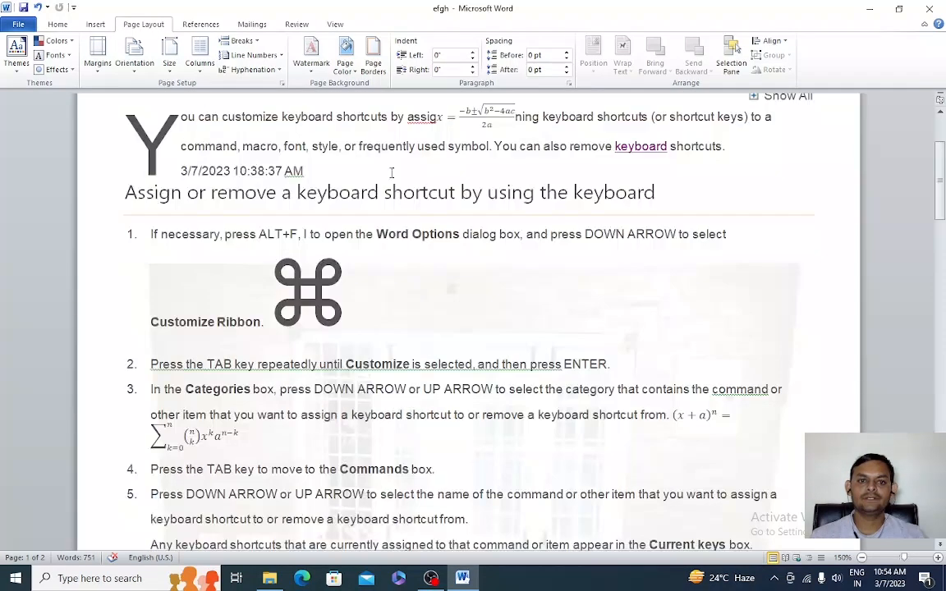
pyautogui.click(310, 55)
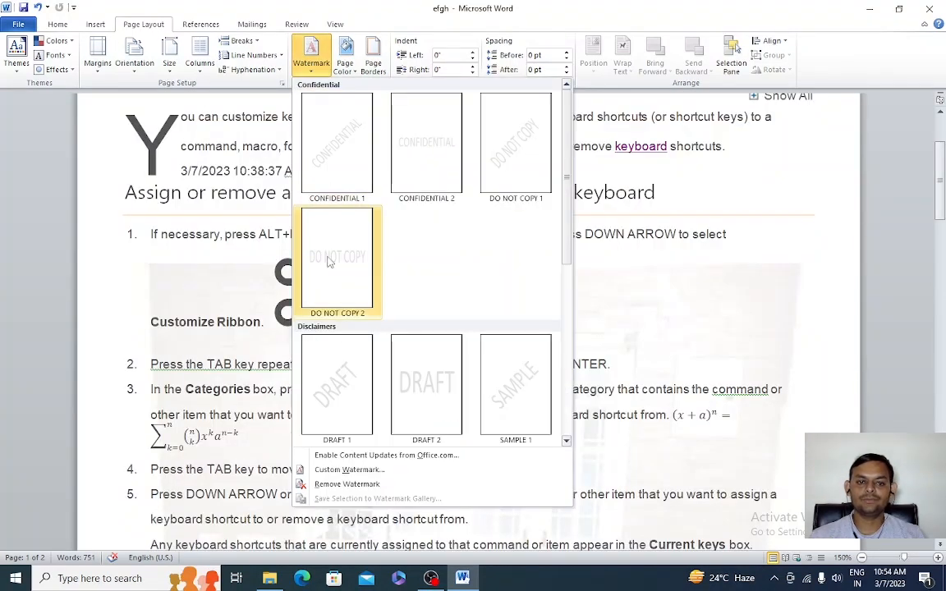
pyautogui.click(333, 469)
pyautogui.click(505, 241)
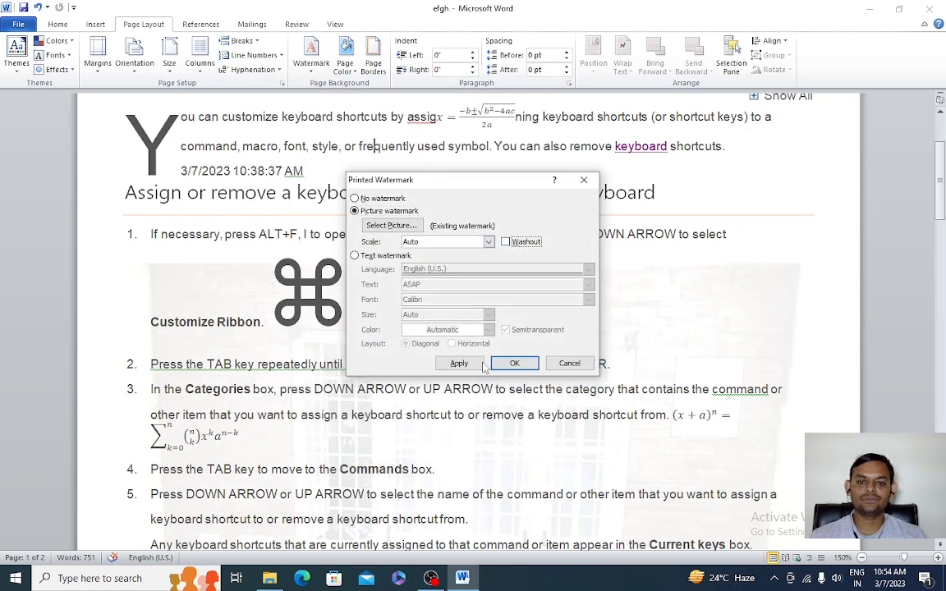
pyautogui.click(459, 363)
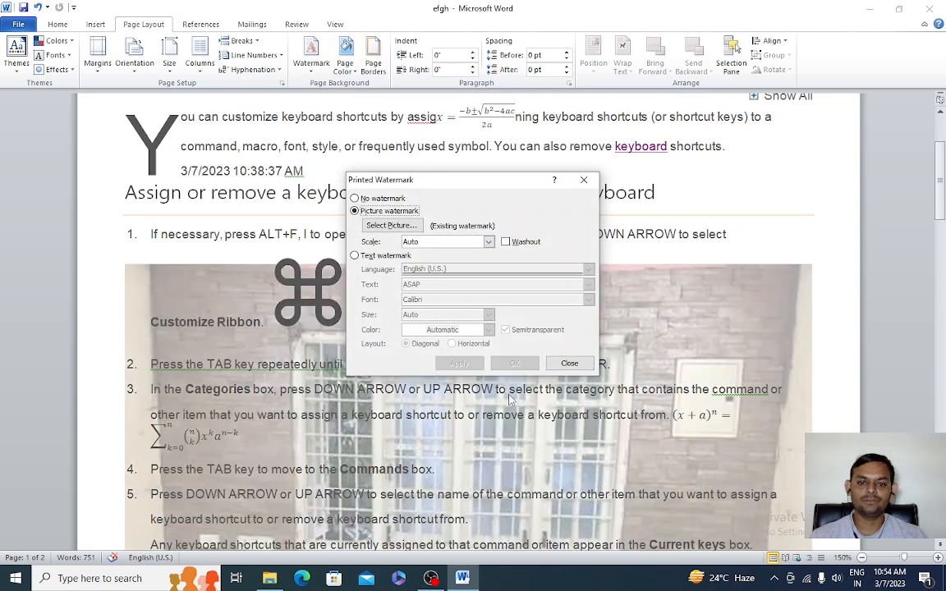
pyautogui.click(569, 363)
pyautogui.scroll(-5, 559, 361)
pyautogui.scroll(-3, 521, 412)
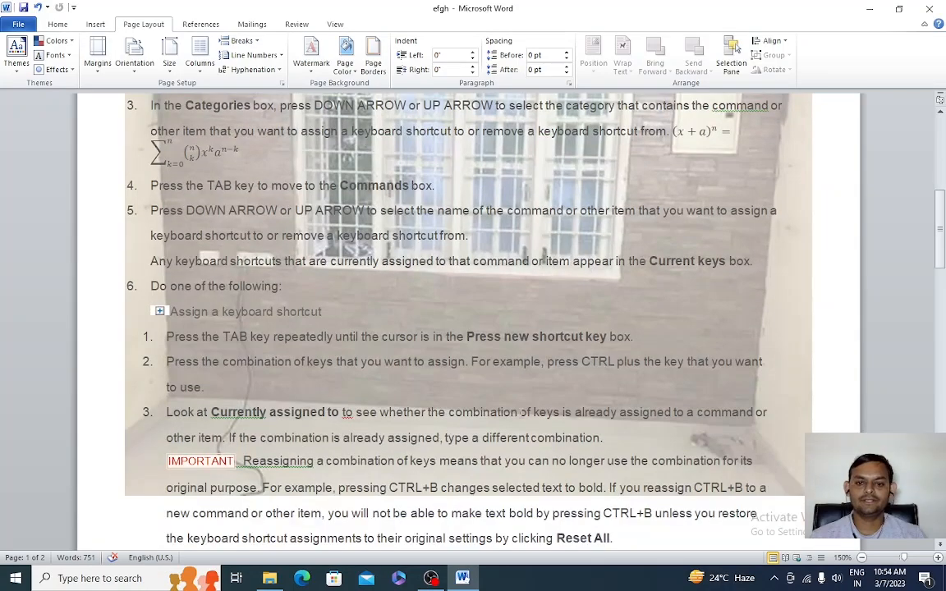
pyautogui.scroll(12, 521, 412)
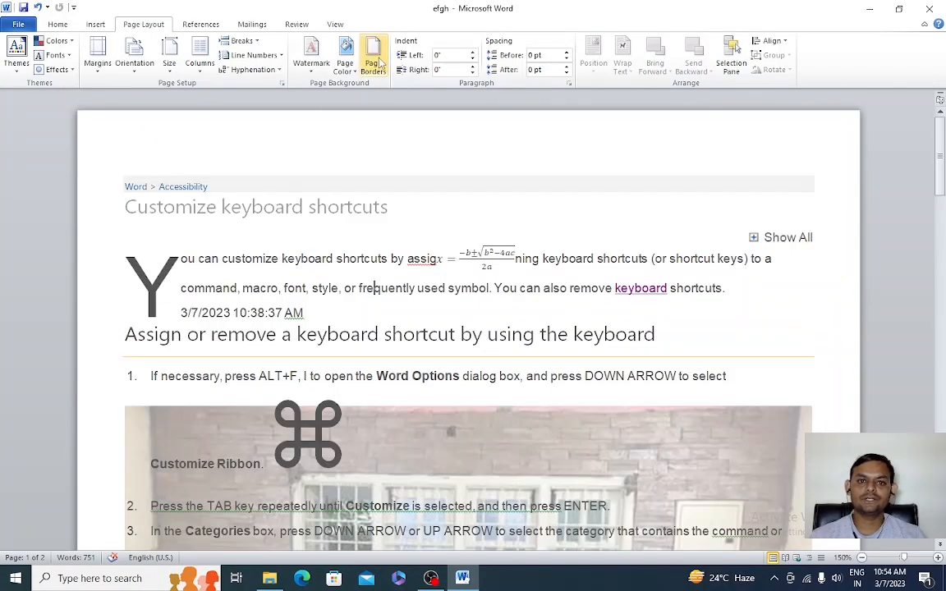
# Switch the custom watermark from a picture to text and set its wording to "Shivam Education".
pyautogui.click(312, 72)
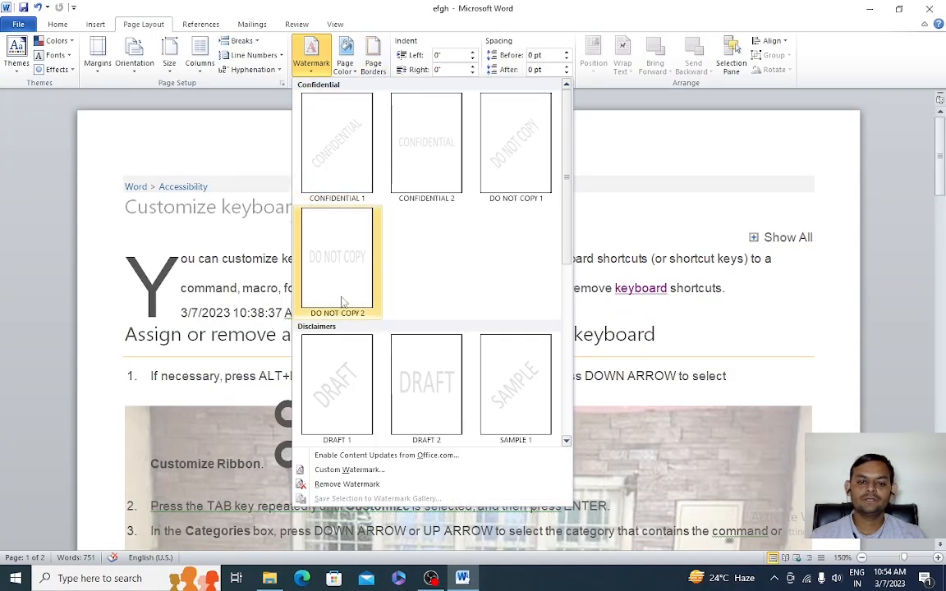
pyautogui.click(358, 471)
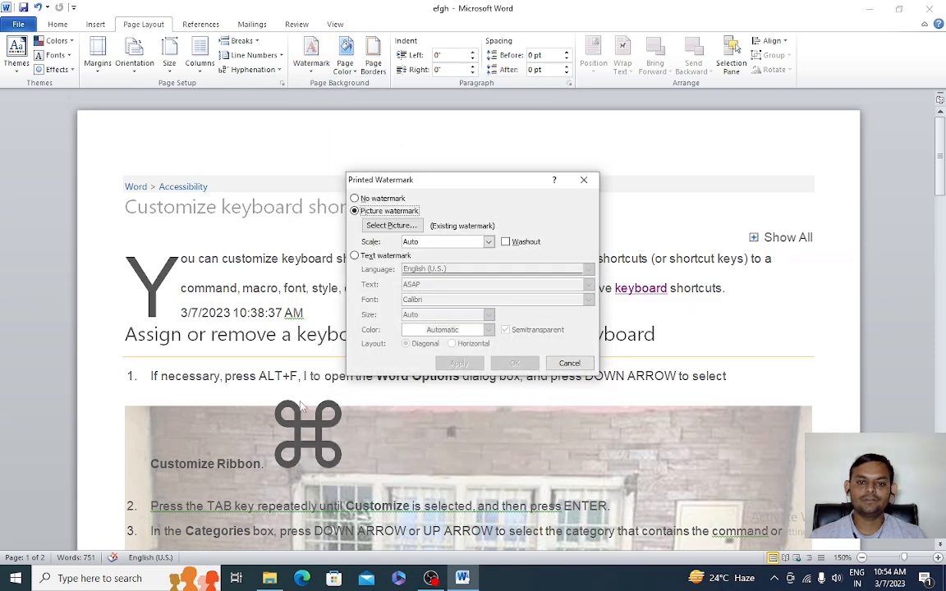
pyautogui.click(354, 256)
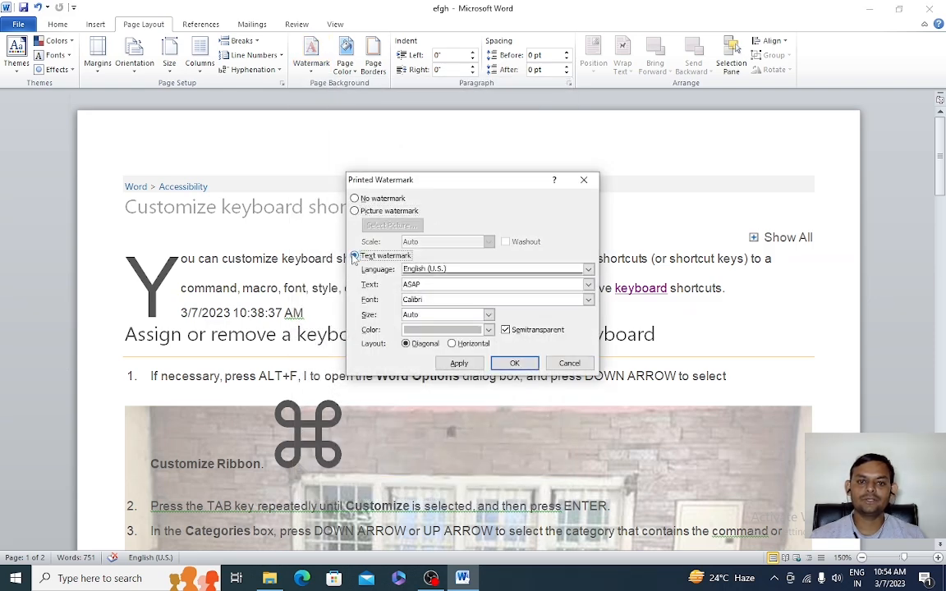
pyautogui.click(436, 285)
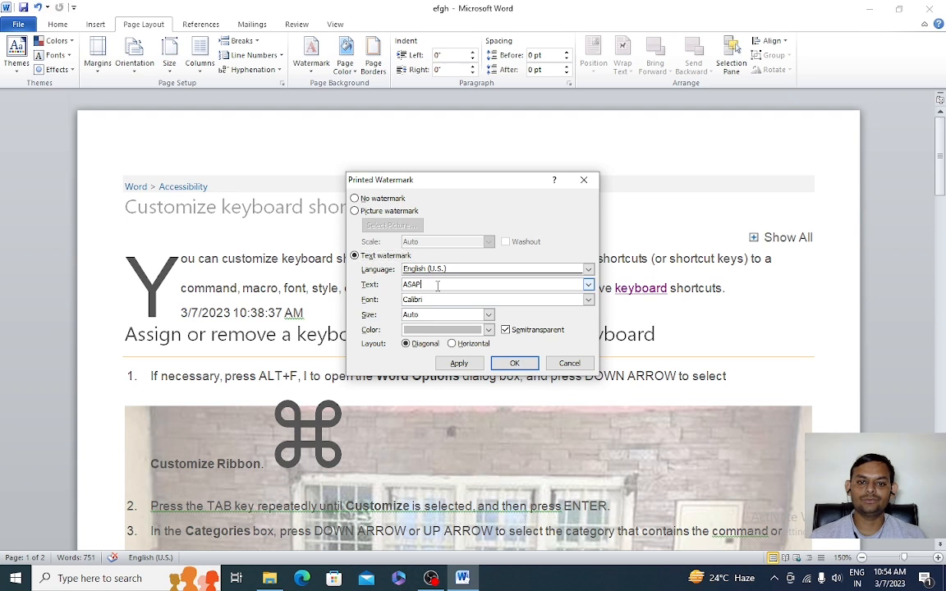
pyautogui.press('BackSpace')
pyautogui.press('BackSpace')
pyautogui.press('BackSpace')
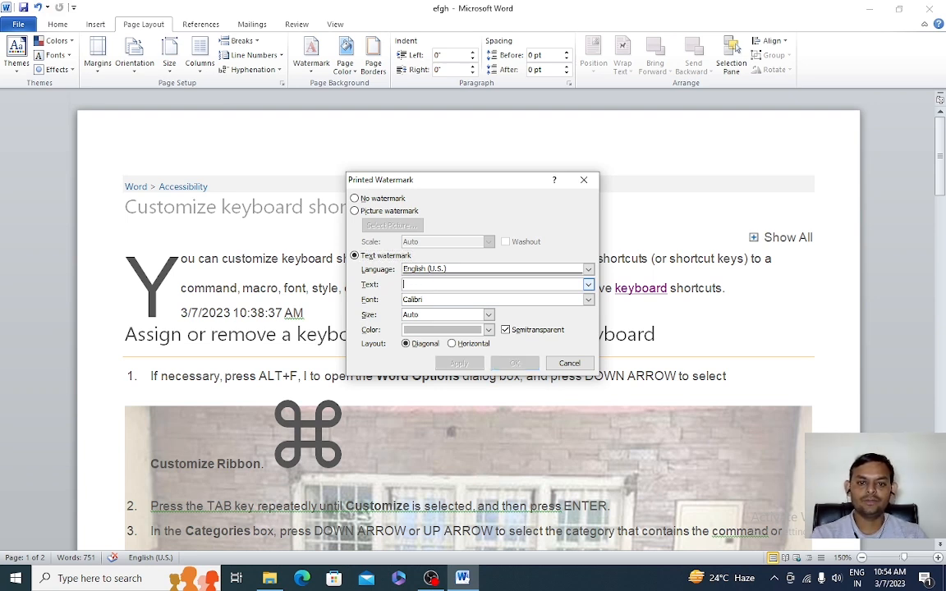
pyautogui.write('Shivam Education')
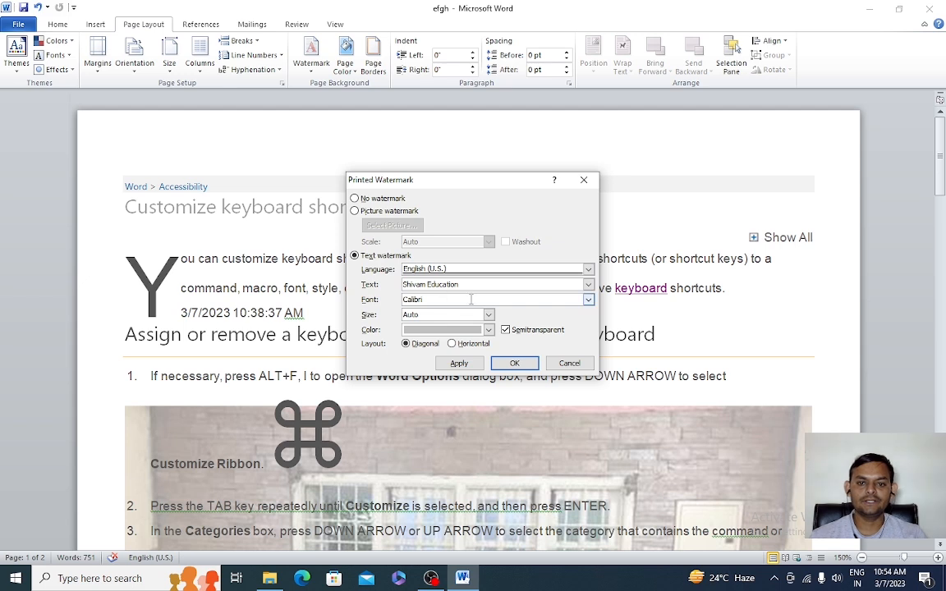
# Set the watermark font to Times New Roman and apply the semitransparent diagonal text watermark to the document.
pyautogui.click(588, 301)
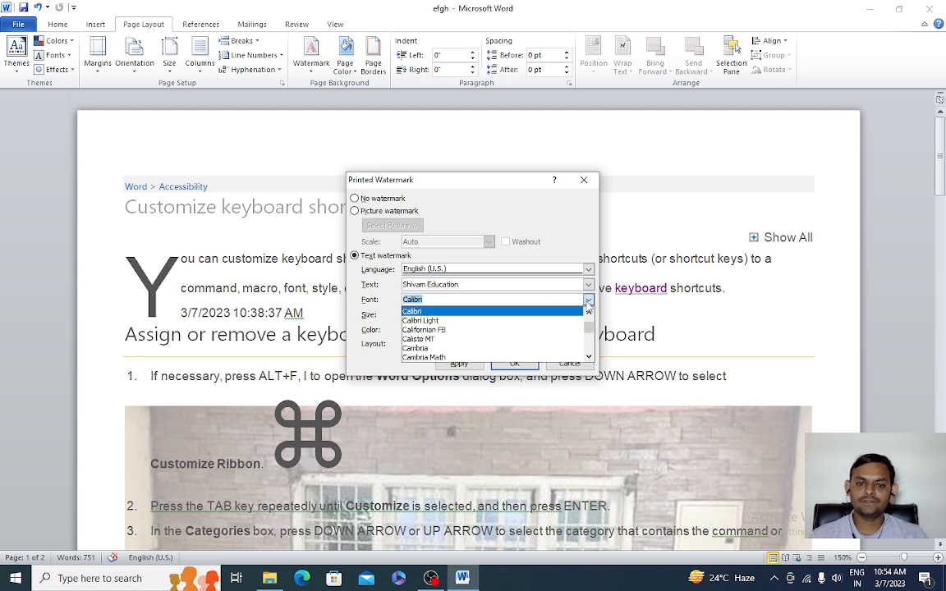
pyautogui.write('times')
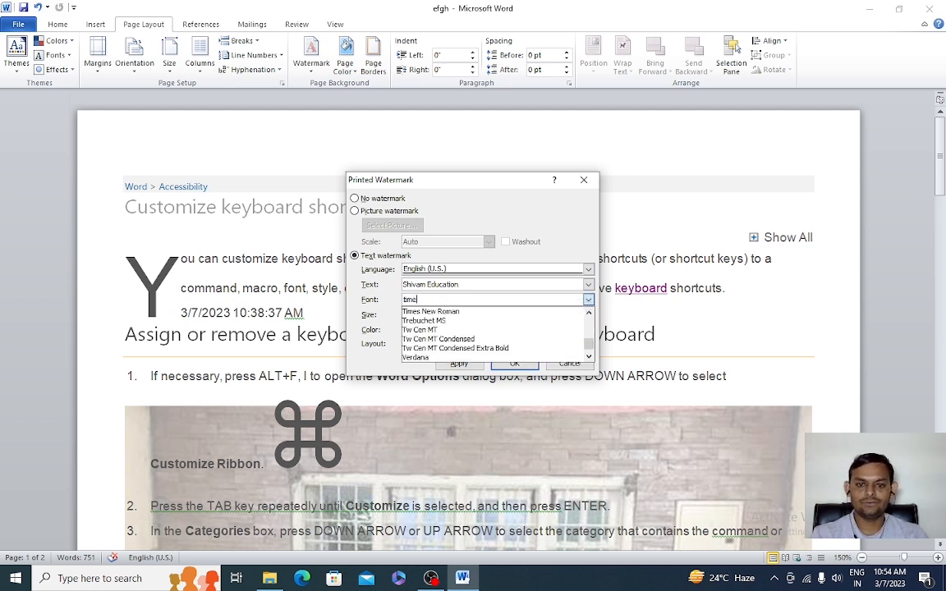
pyautogui.click(588, 300)
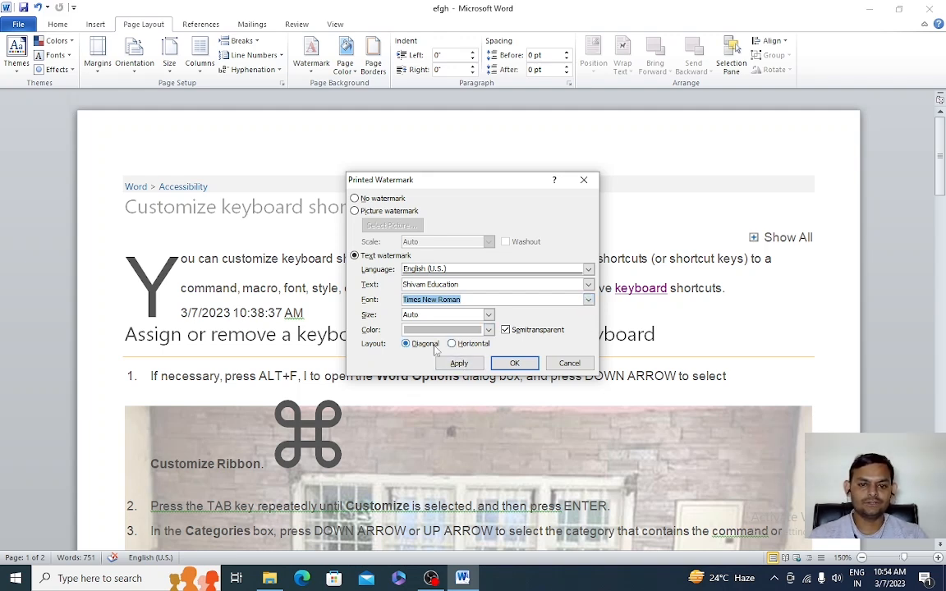
pyautogui.click(489, 330)
pyautogui.click(489, 329)
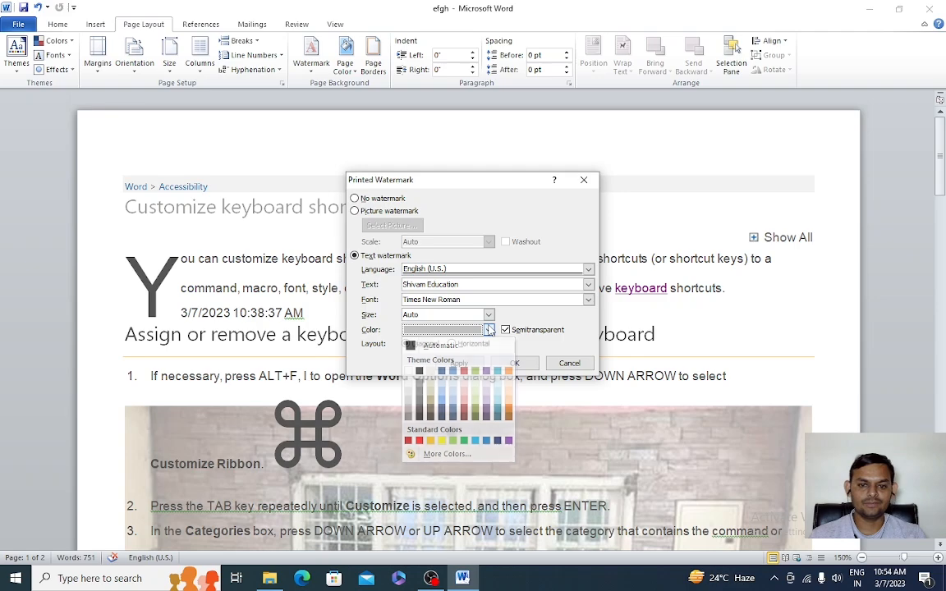
pyautogui.click(457, 363)
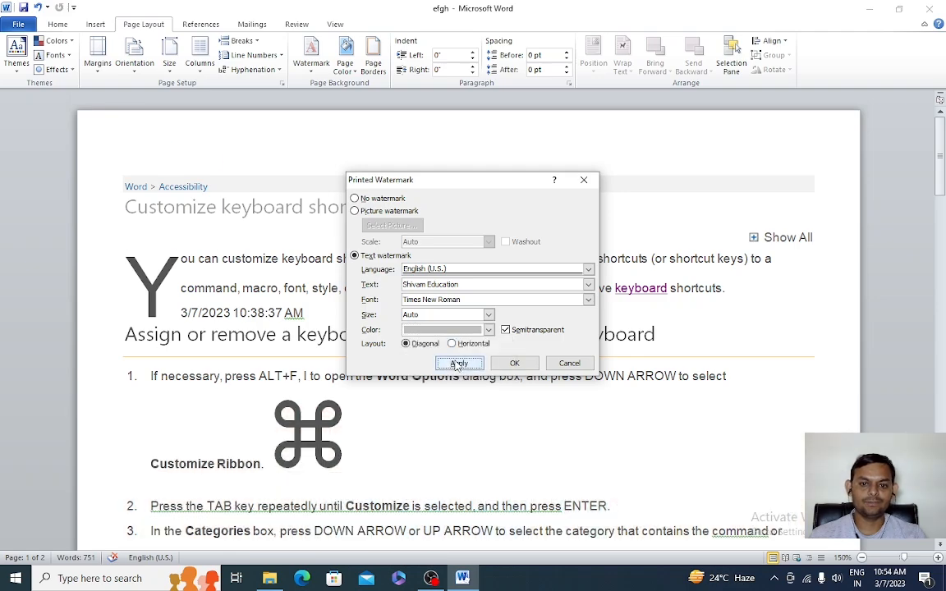
pyautogui.click(570, 364)
# Examine how the diagonal text watermark appears behind the content on both pages of the document.
pyautogui.scroll(-7, 573, 323)
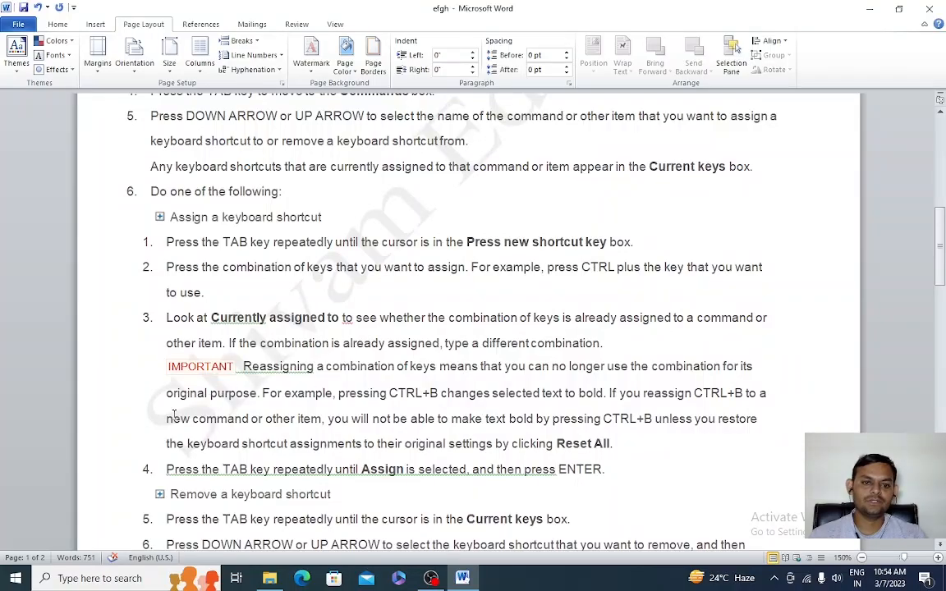
pyautogui.scroll(6, 286, 354)
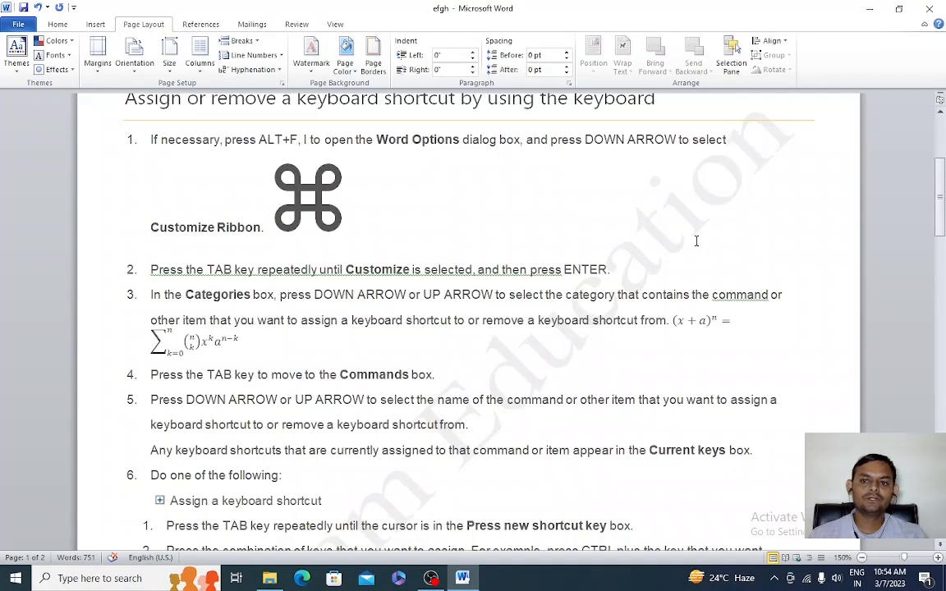
pyautogui.scroll(-15, 424, 380)
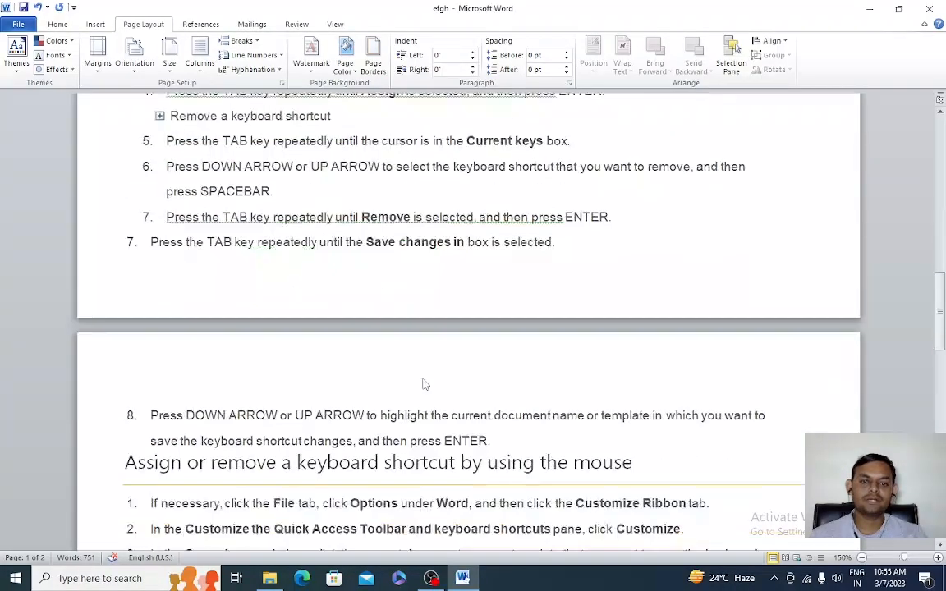
pyautogui.scroll(-4, 423, 380)
pyautogui.scroll(-2, 246, 407)
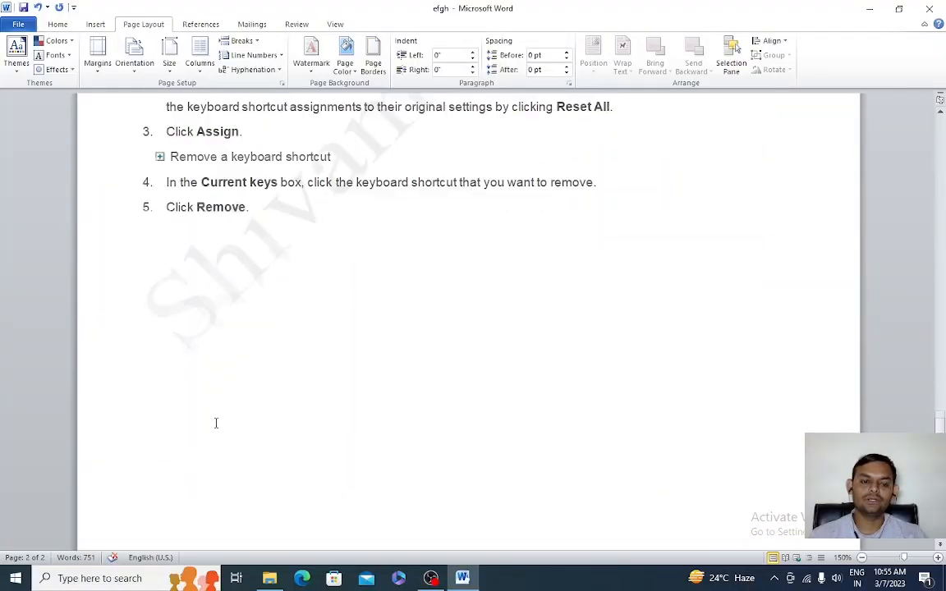
pyautogui.scroll(3, 243, 362)
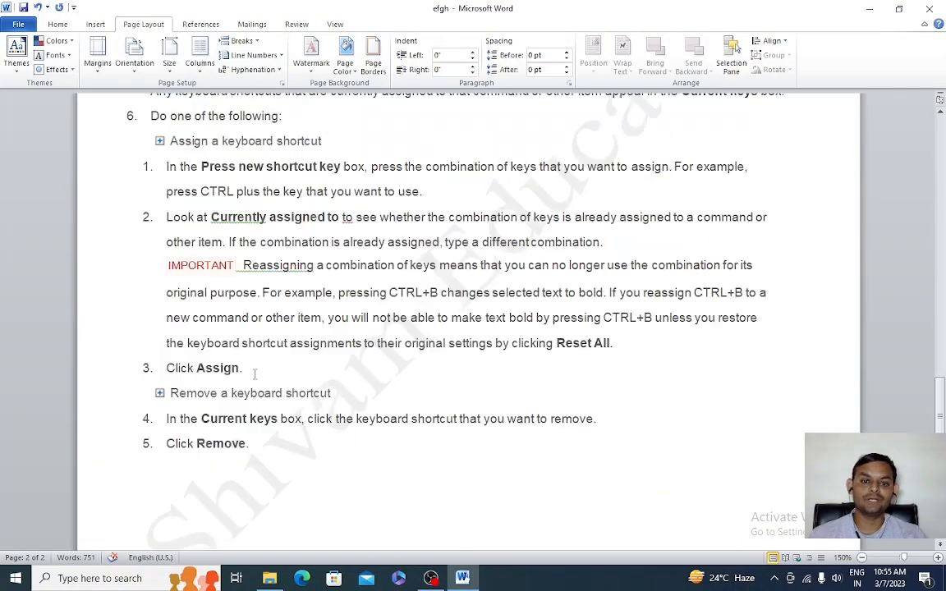
pyautogui.scroll(15, 436, 392)
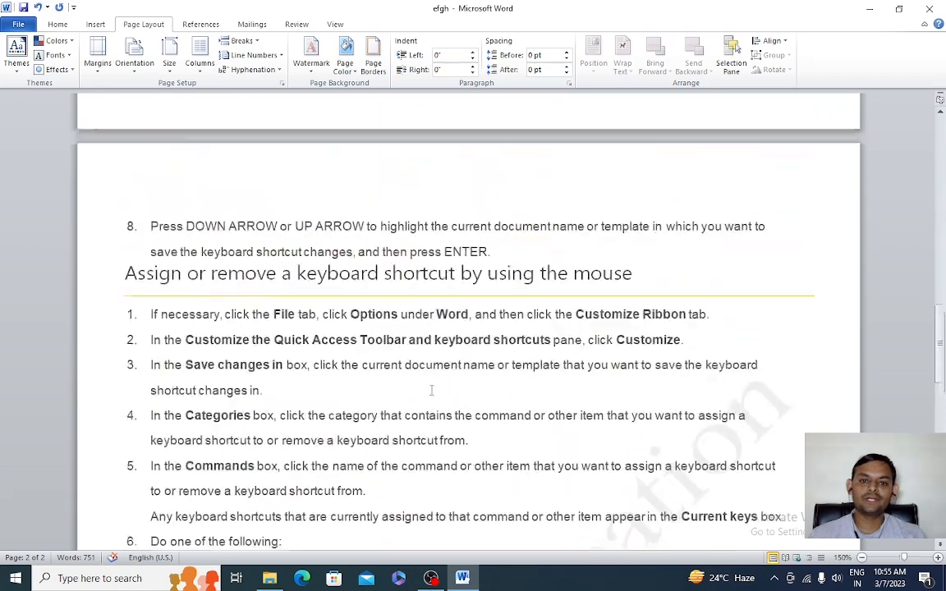
pyautogui.scroll(4, 431, 391)
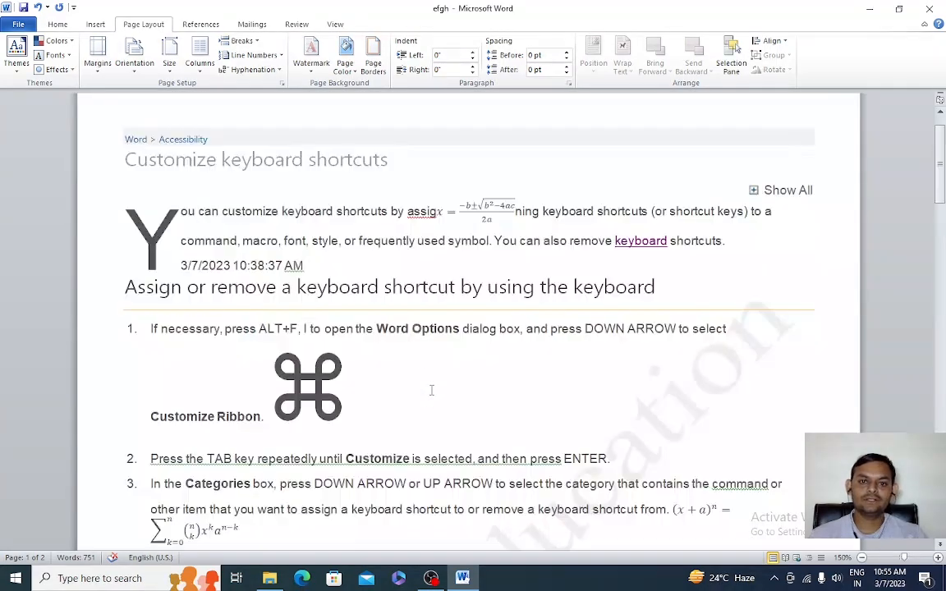
pyautogui.click(310, 69)
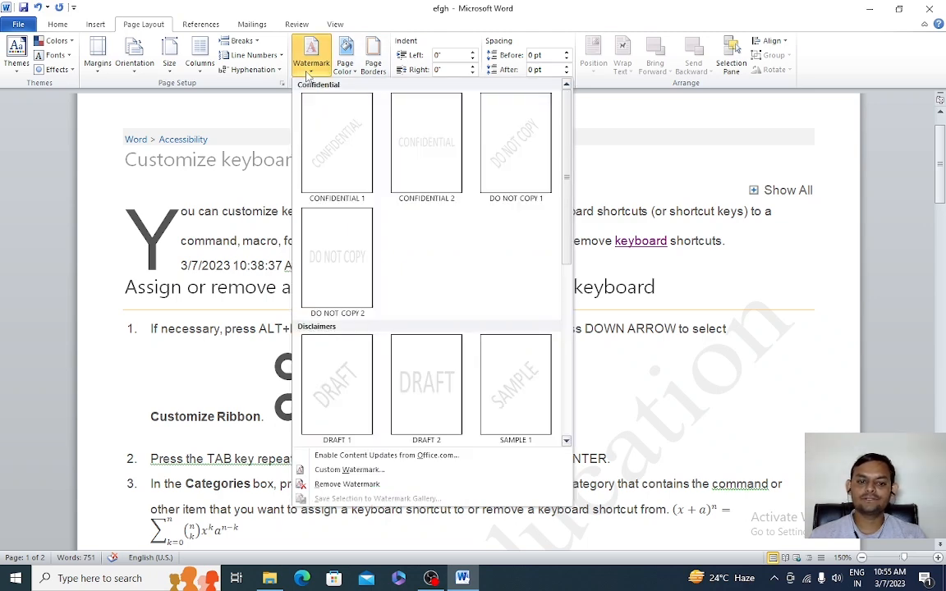
pyautogui.click(310, 71)
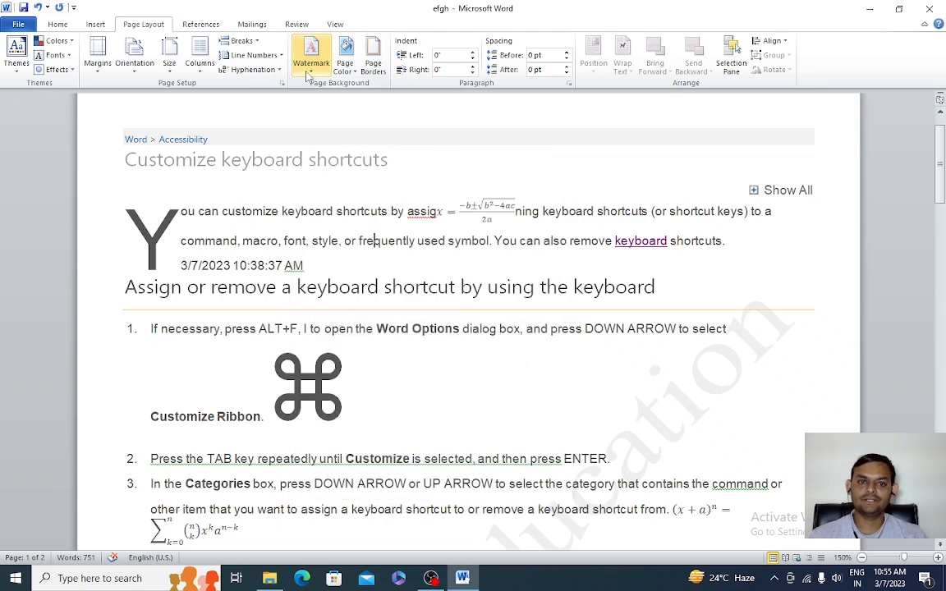
# Set the page color to Orange, Accent 6, Lighter 40% and review it across both pages.
pyautogui.click(353, 76)
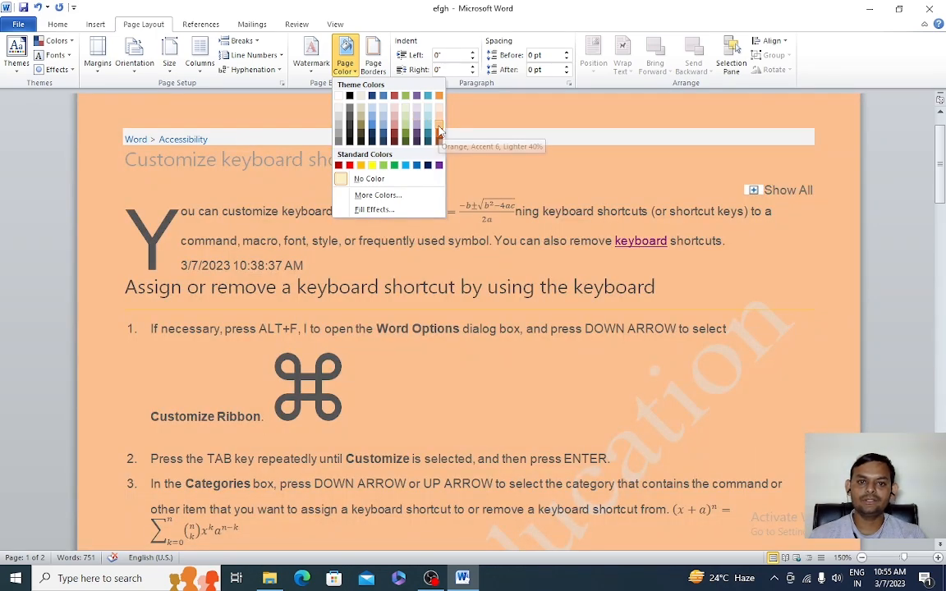
pyautogui.click(438, 132)
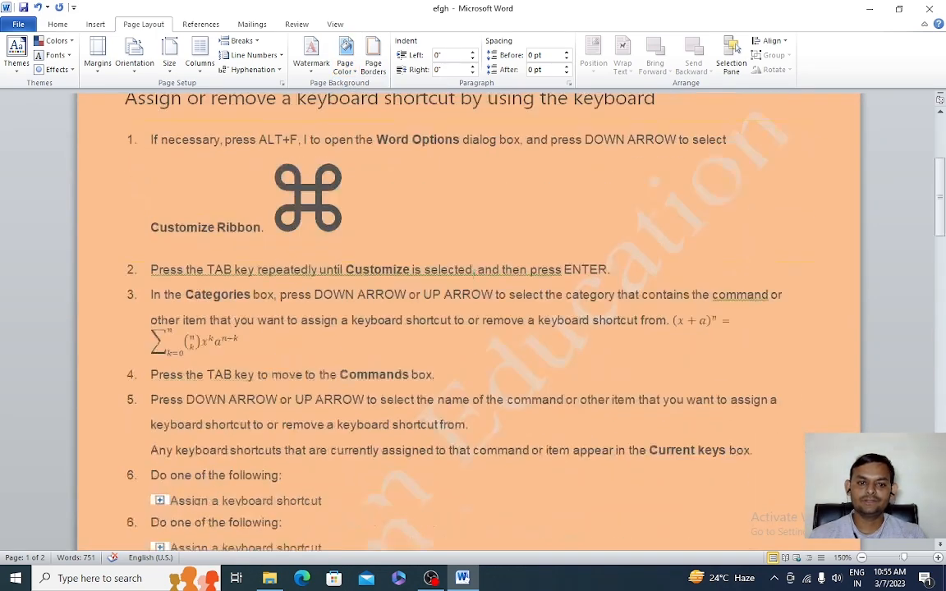
pyautogui.scroll(-15, 431, 310)
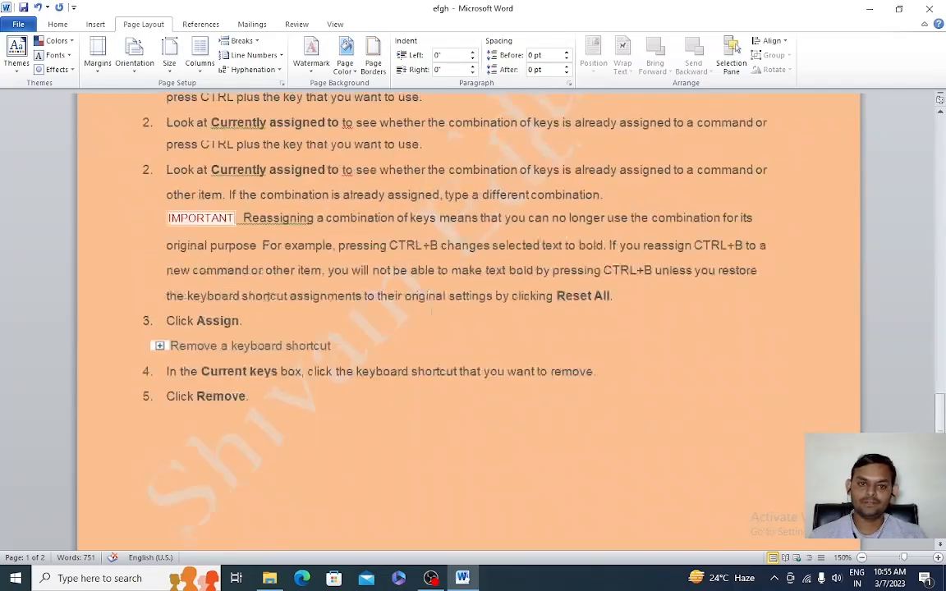
pyautogui.scroll(10, 431, 310)
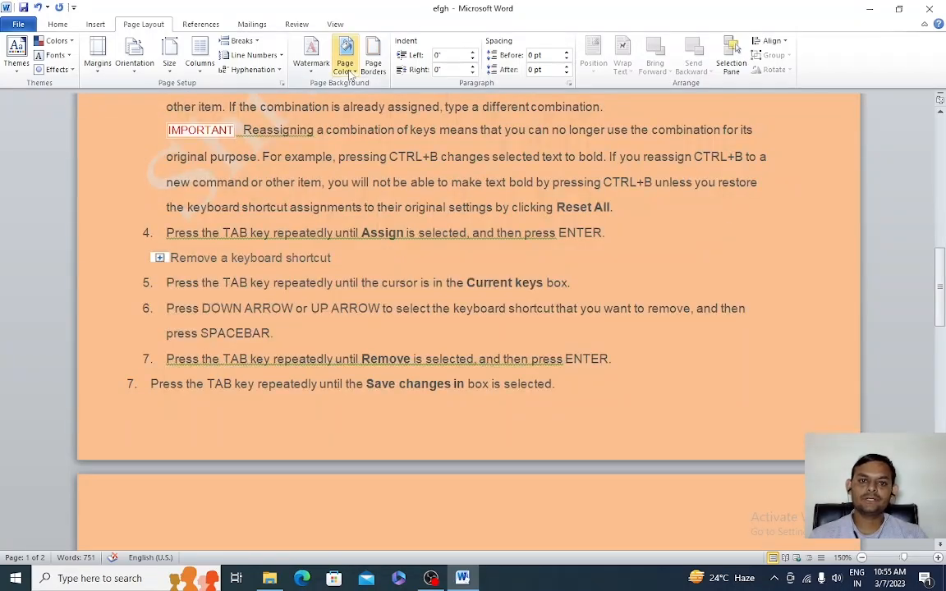
# Apply a one-color horizontal gradient fill effect in light orange to the page background, with the shade moved toward light.
pyautogui.click(349, 70)
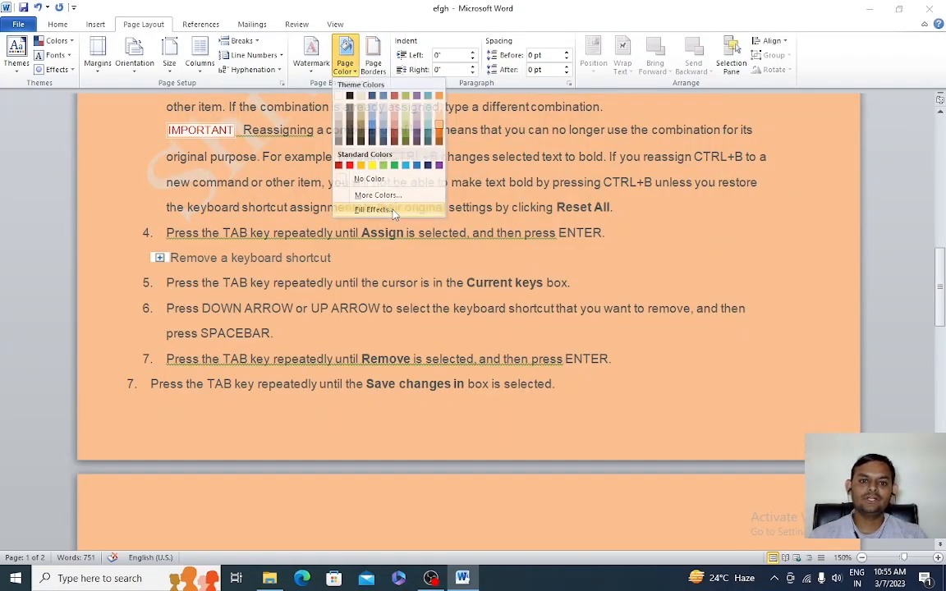
pyautogui.click(374, 211)
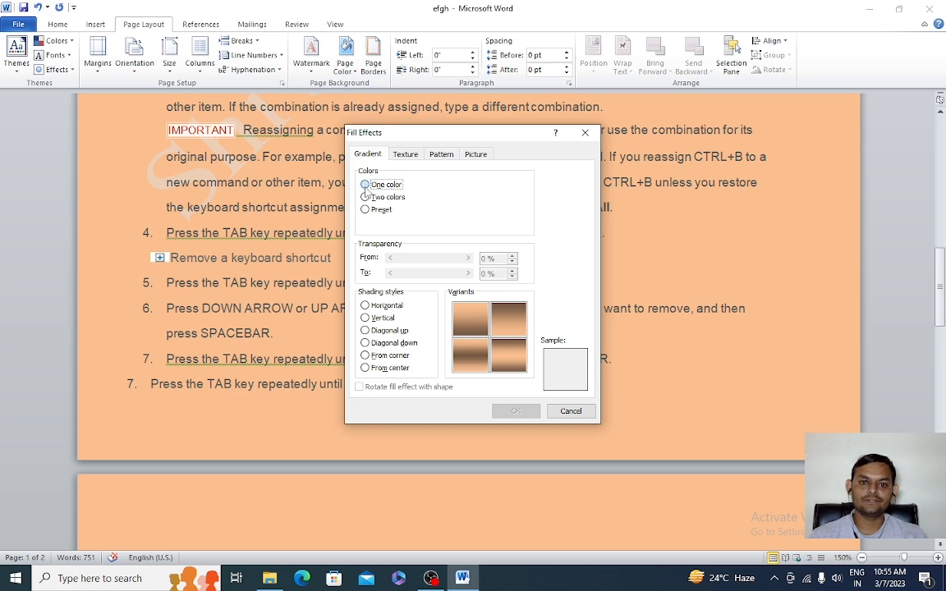
pyautogui.click(366, 185)
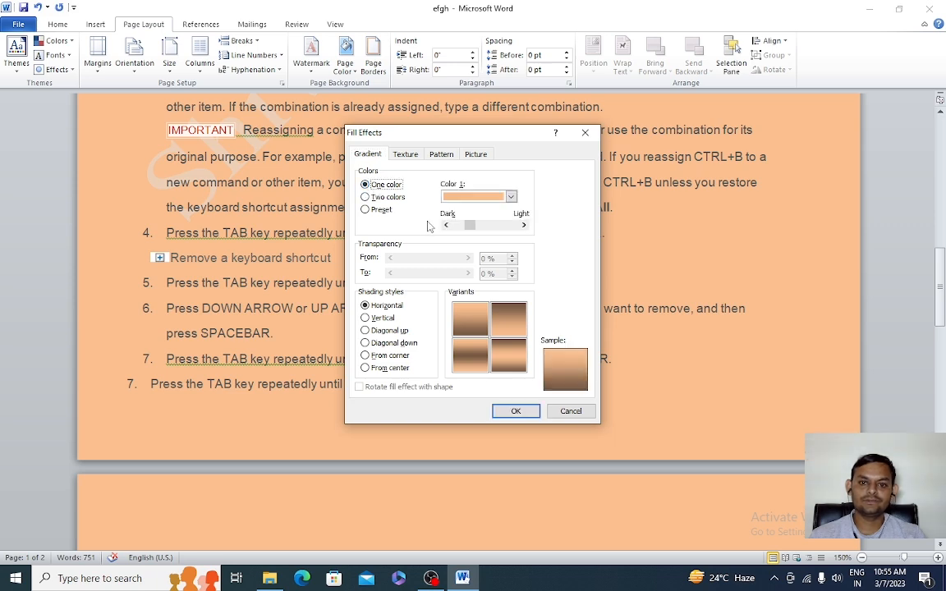
pyautogui.click(511, 198)
pyautogui.click(511, 198)
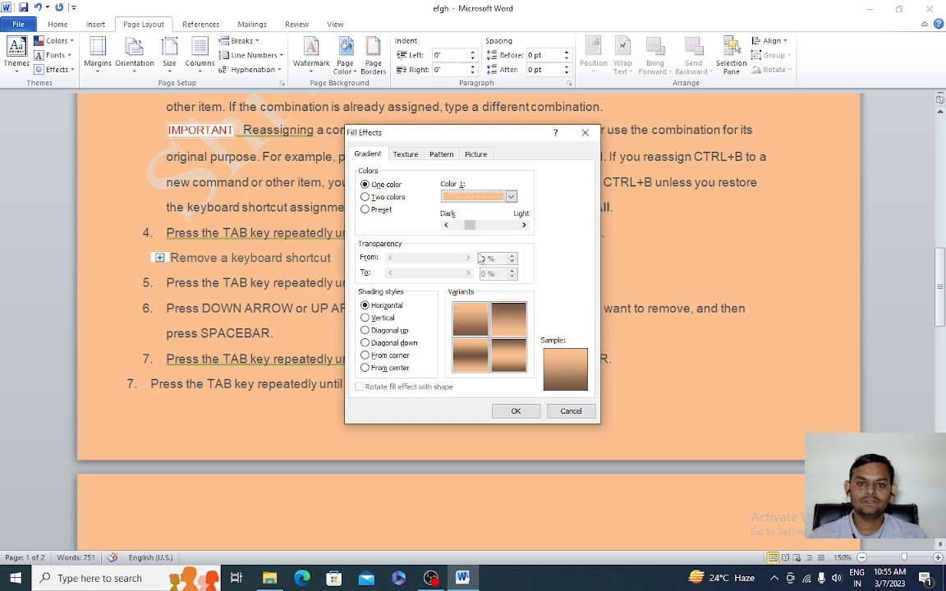
pyautogui.moveTo(470, 232); pyautogui.dragTo(504, 234)
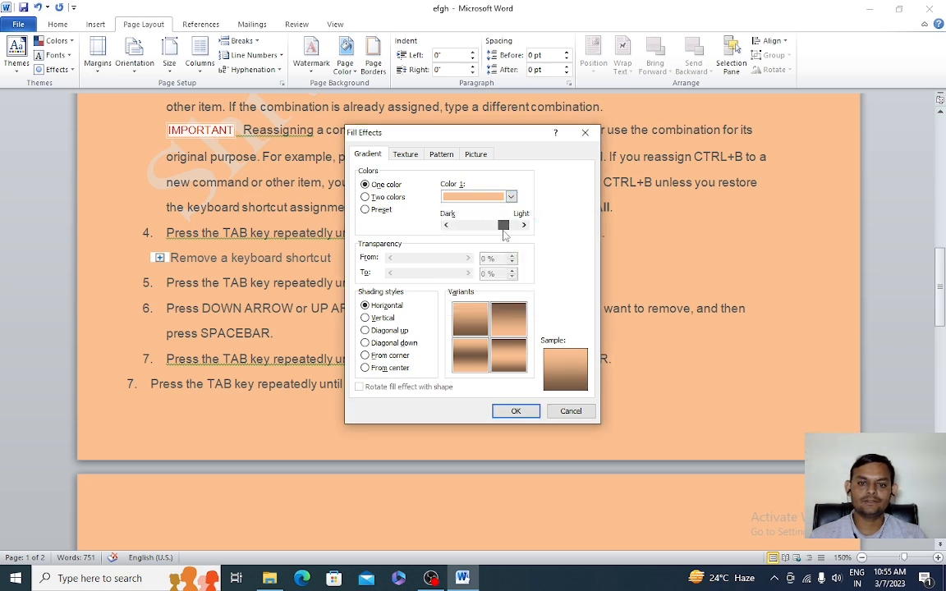
pyautogui.click(515, 411)
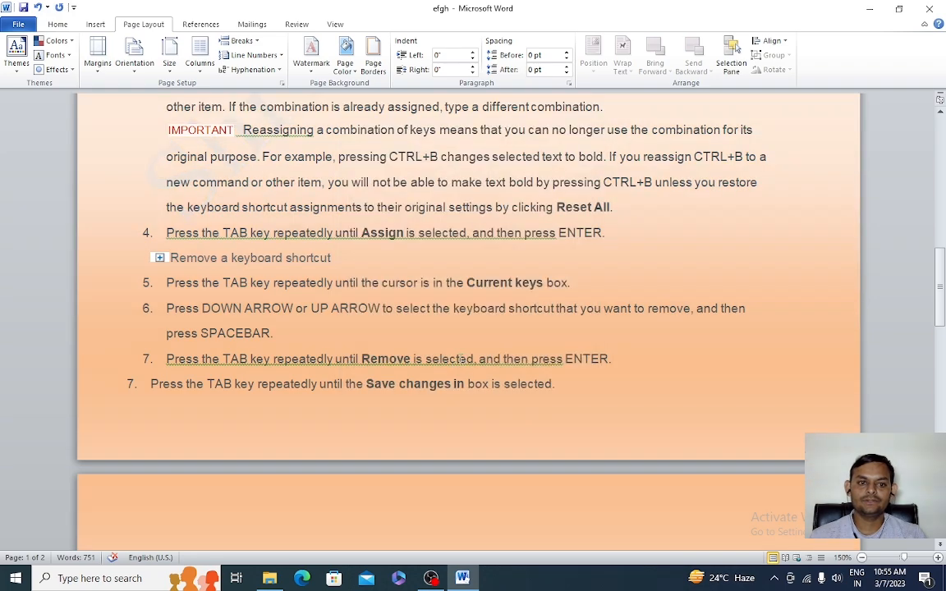
pyautogui.scroll(6, 461, 359)
pyautogui.scroll(4, 454, 365)
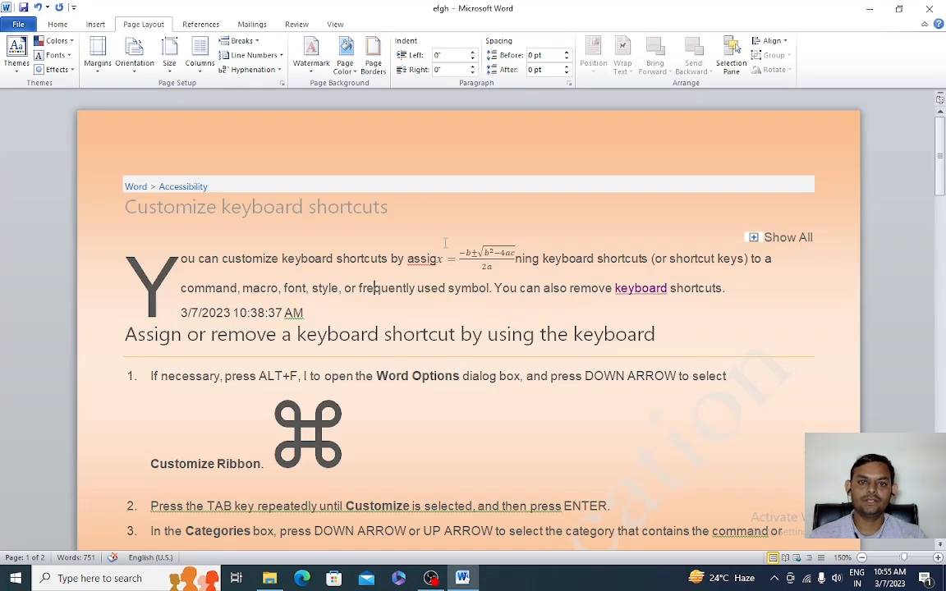
# Fill the page background with the Canvas texture.
pyautogui.click(310, 57)
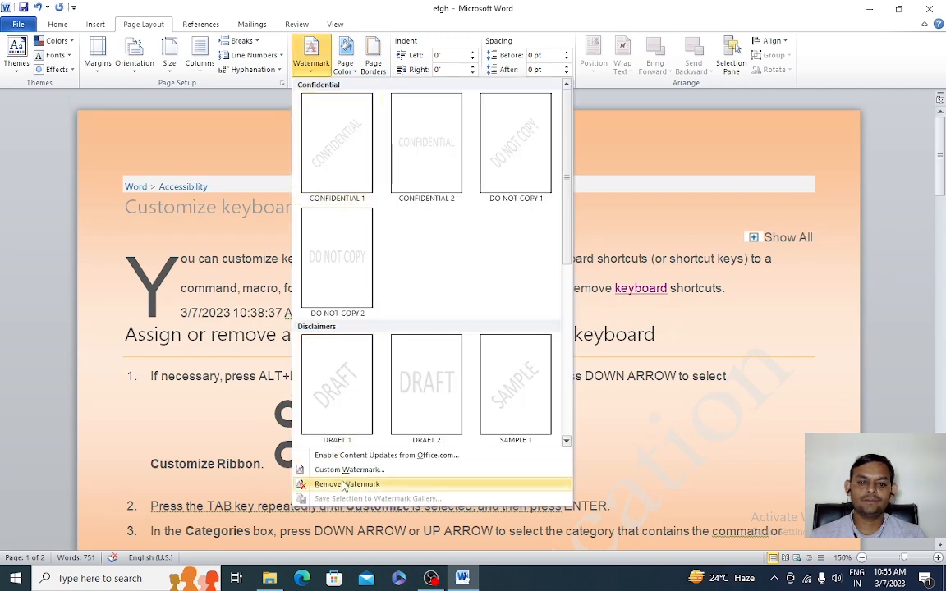
pyautogui.click(345, 58)
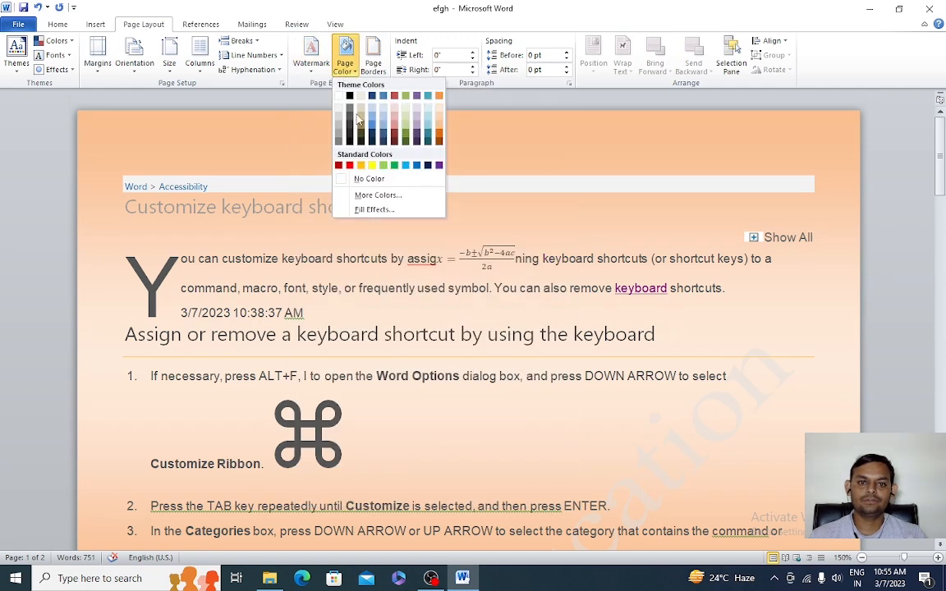
pyautogui.click(374, 209)
pyautogui.click(404, 155)
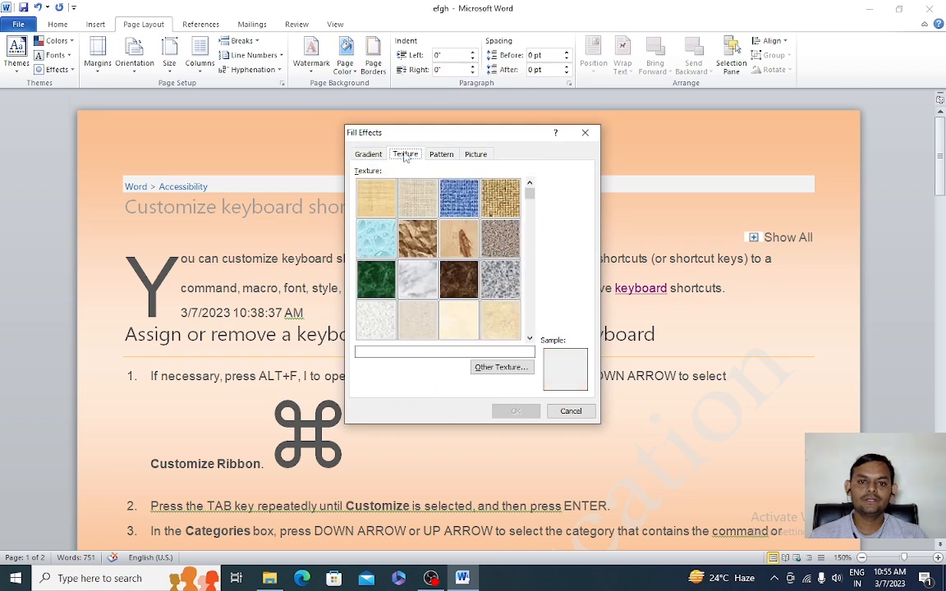
pyautogui.click(413, 241)
pyautogui.click(413, 211)
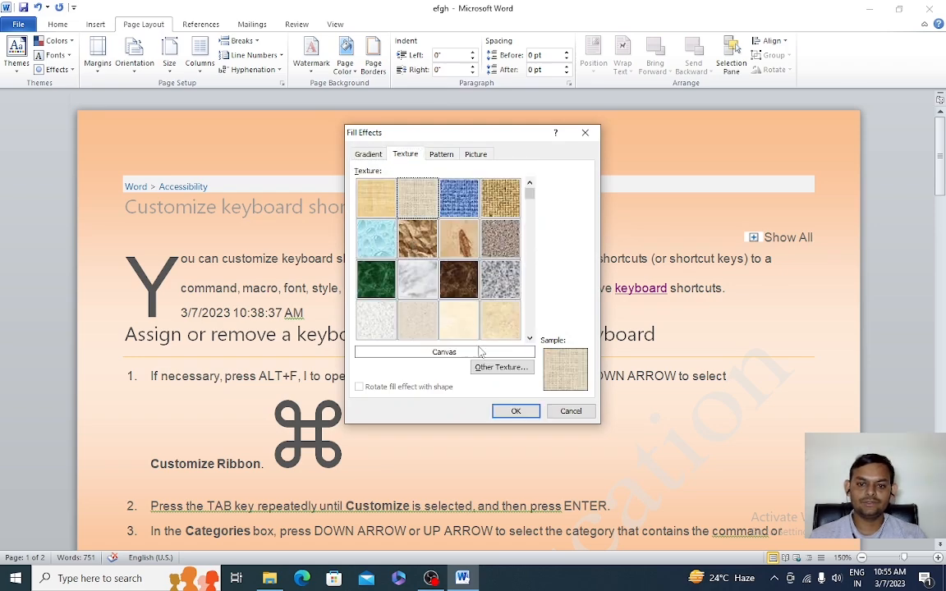
pyautogui.click(516, 410)
pyautogui.scroll(-5, 515, 411)
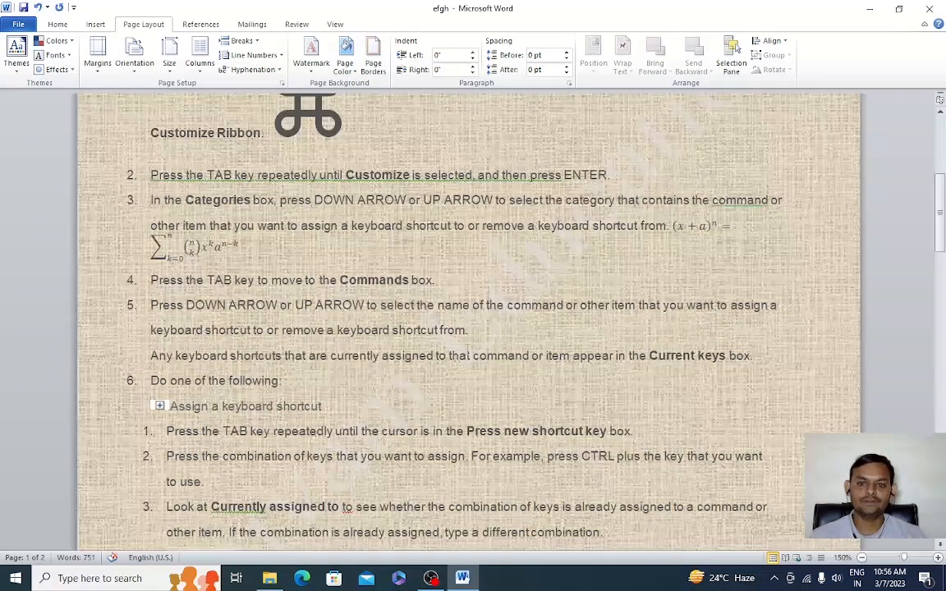
# Set the page color to the lightest darker shade of the tan theme color and review the page.
pyautogui.click(345, 64)
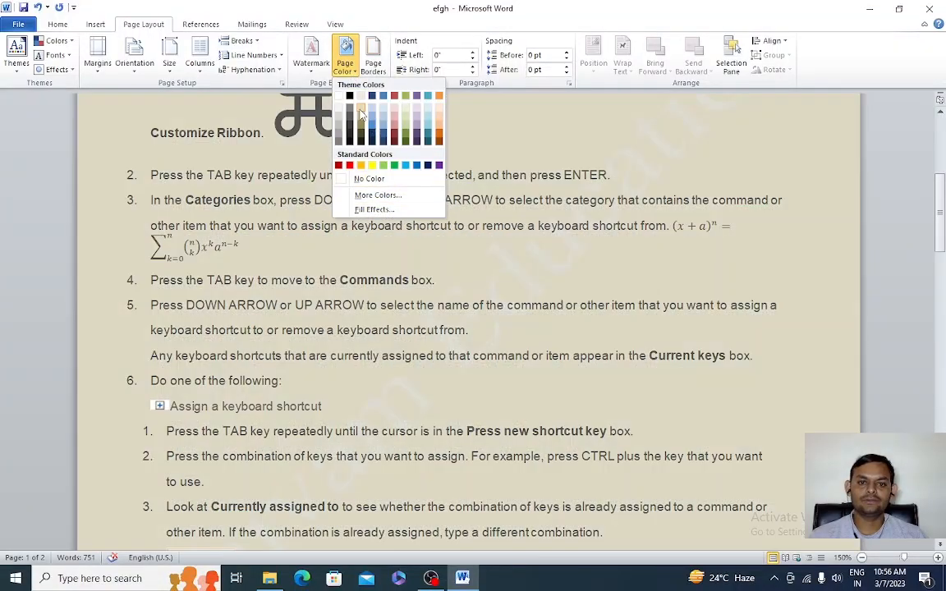
pyautogui.click(361, 108)
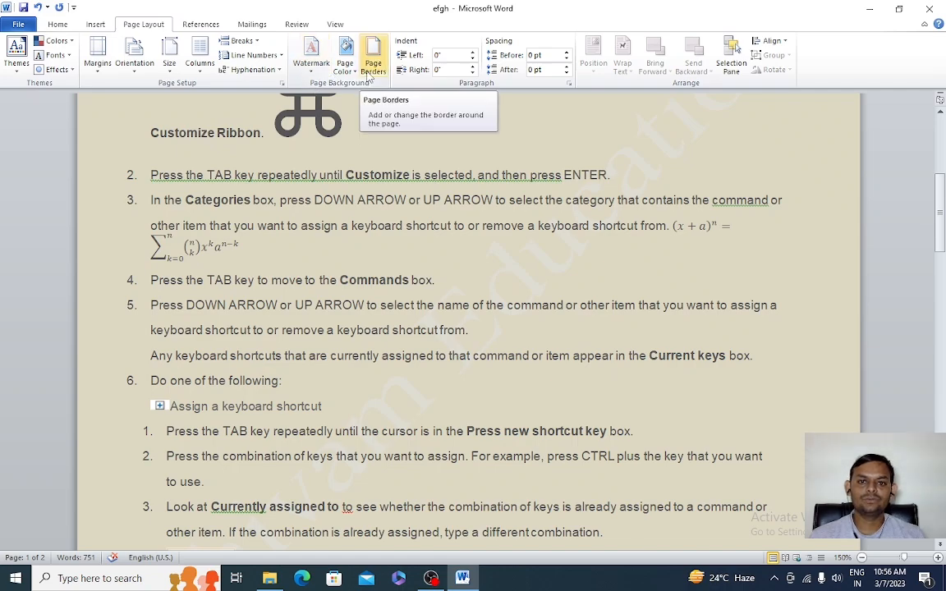
pyautogui.scroll(2, 378, 76)
pyautogui.scroll(3, 381, 156)
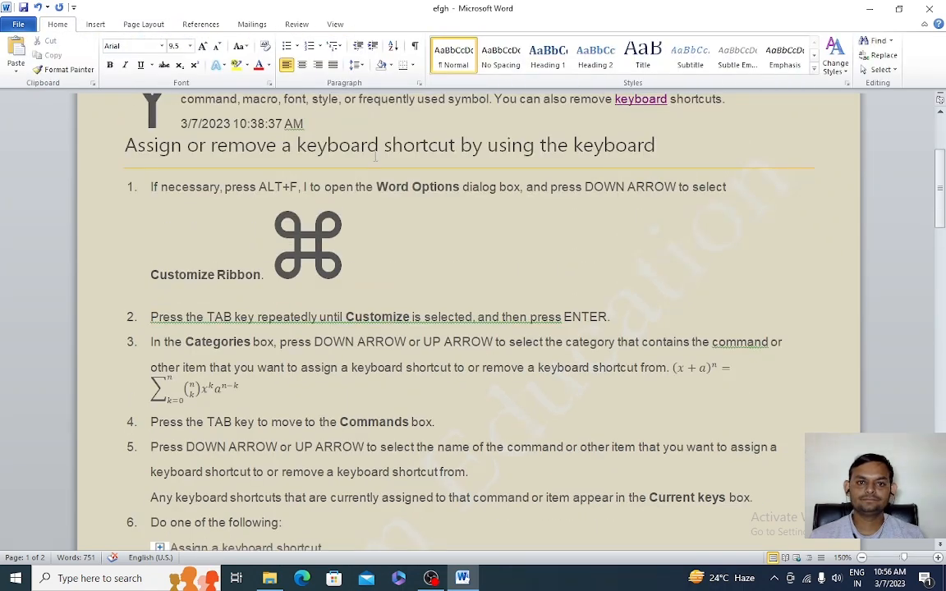
pyautogui.scroll(-3, 381, 156)
pyautogui.scroll(2, 381, 156)
pyautogui.scroll(-2, 159, 47)
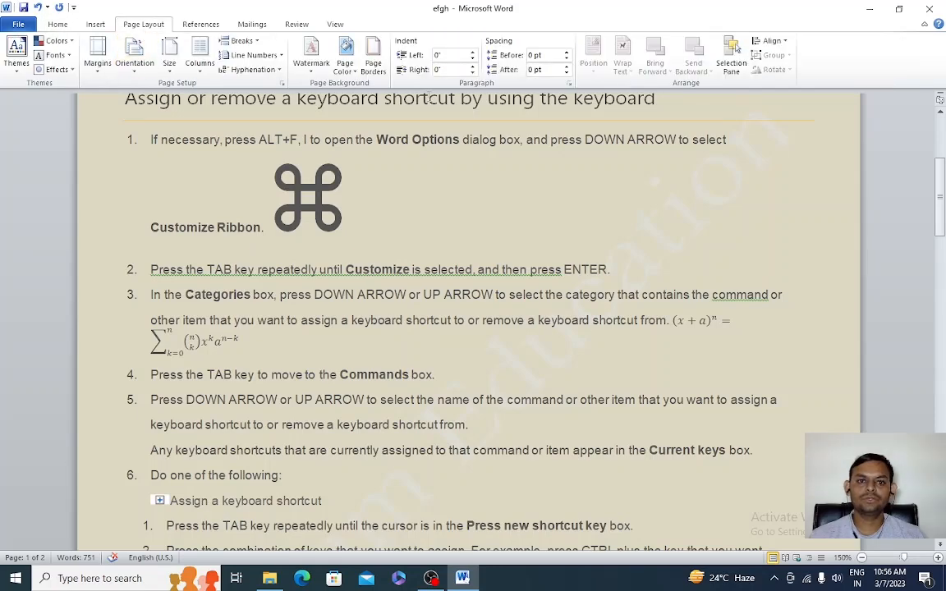
# Apply a 3 pt thick-and-thin double-line box border to the pages of the whole document and check both pages.
pyautogui.click(371, 58)
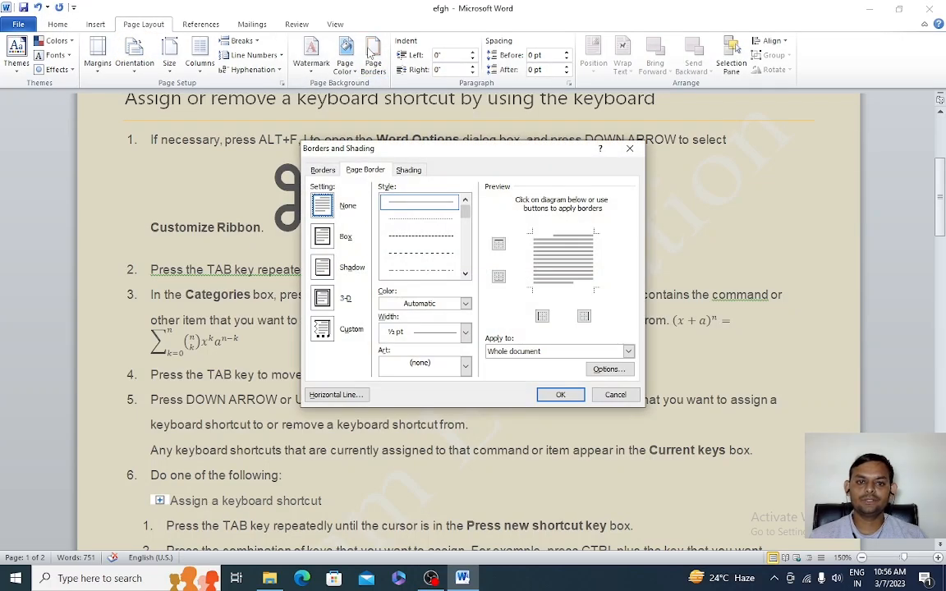
pyautogui.click(464, 275)
pyautogui.click(464, 275)
pyautogui.click(421, 236)
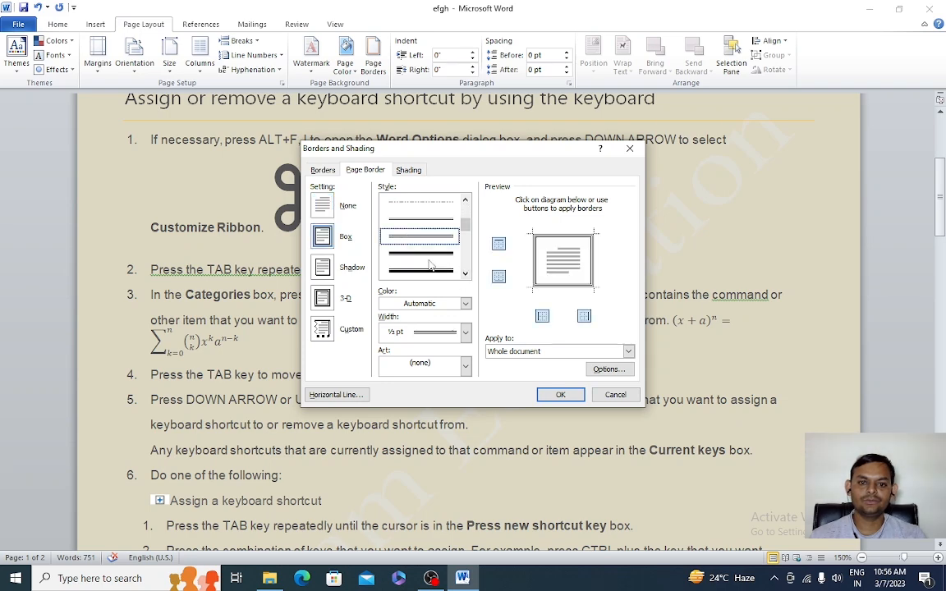
pyautogui.click(416, 257)
pyautogui.click(561, 396)
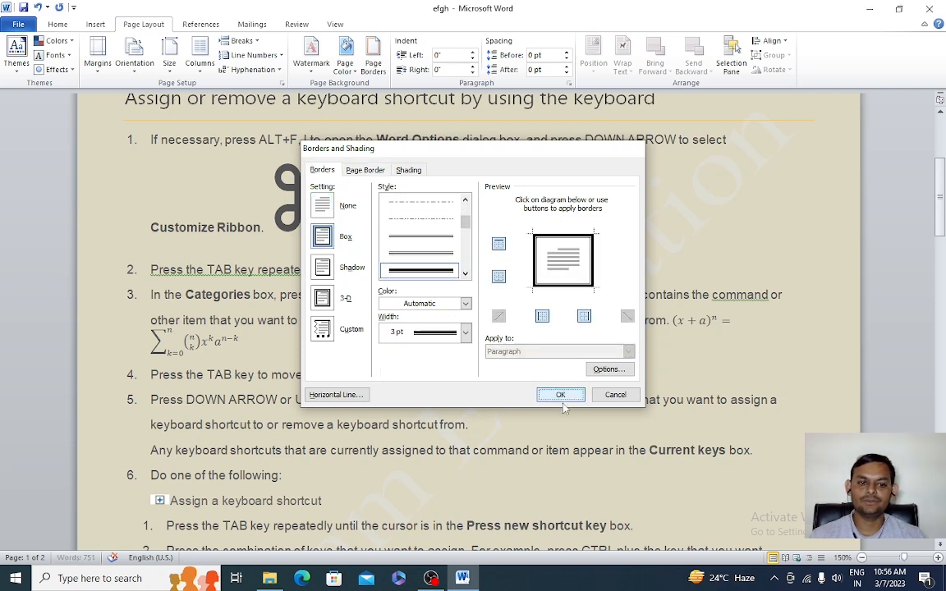
pyautogui.scroll(3, 503, 422)
pyautogui.scroll(-9, 504, 421)
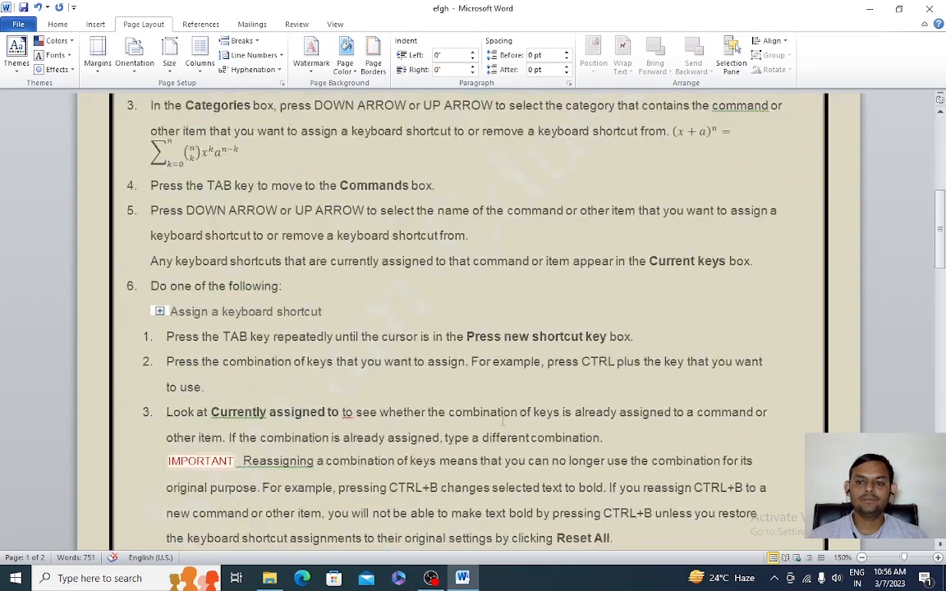
pyautogui.scroll(-10, 665, 374)
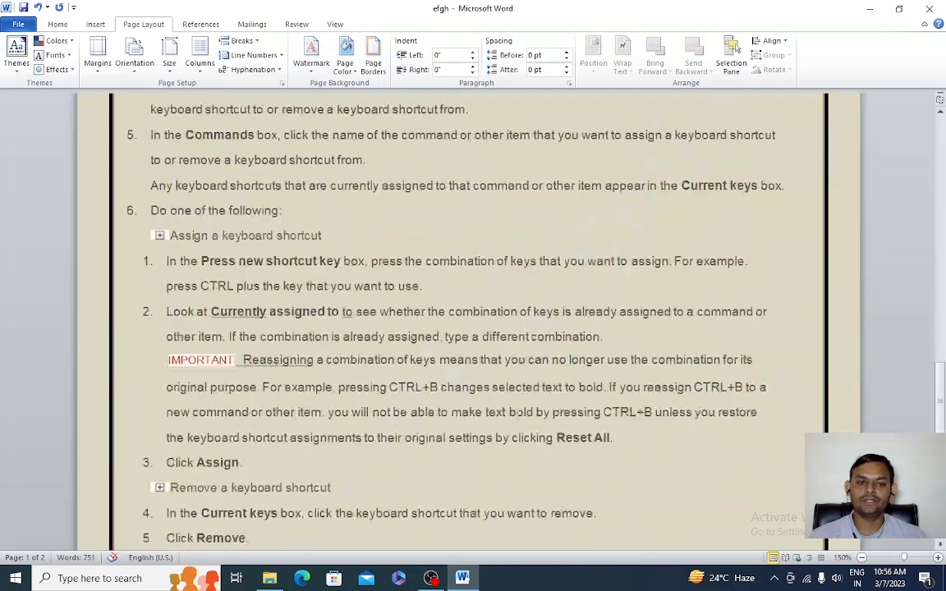
# Change the page border color to the standard red for the whole document.
pyautogui.click(373, 63)
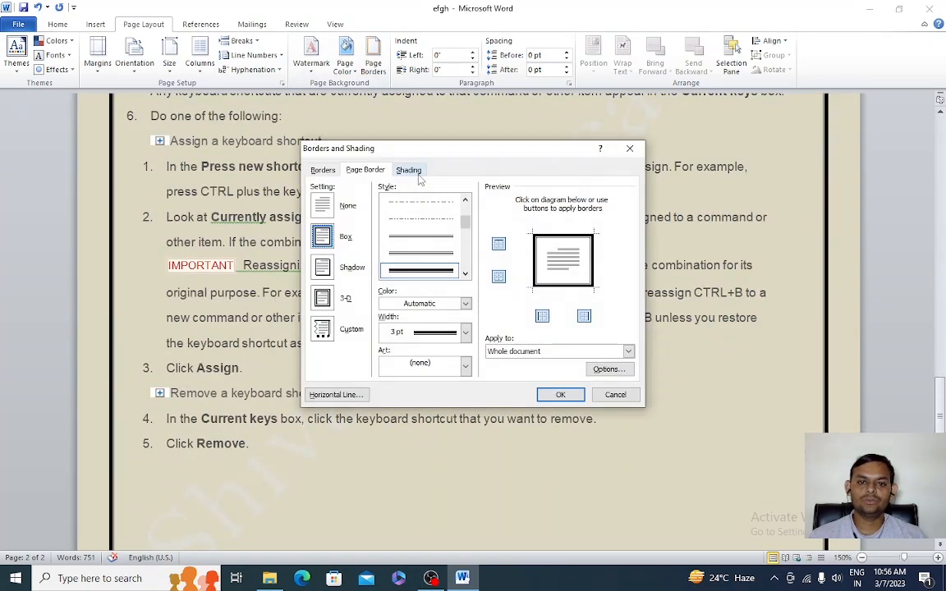
pyautogui.click(466, 304)
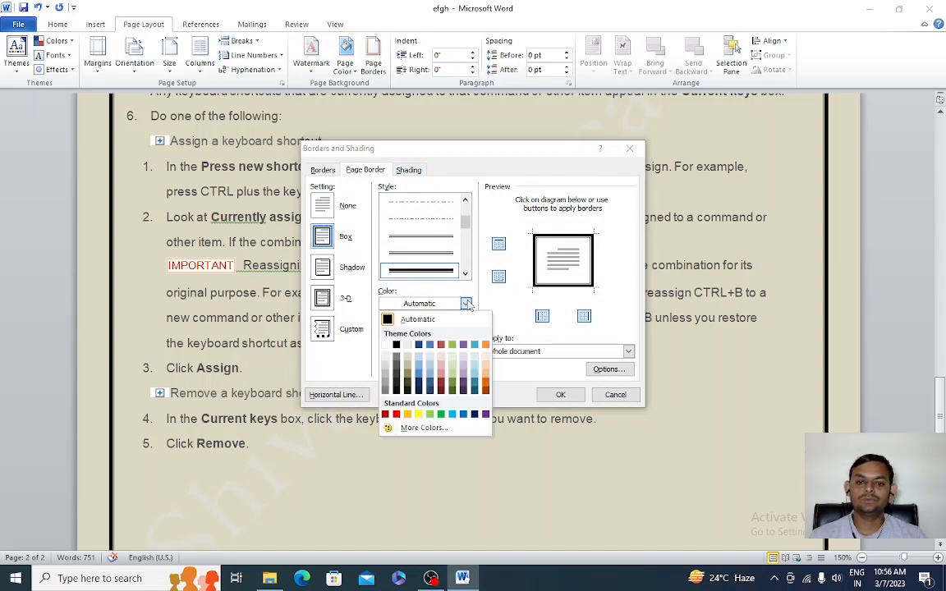
pyautogui.click(465, 304)
pyautogui.click(468, 306)
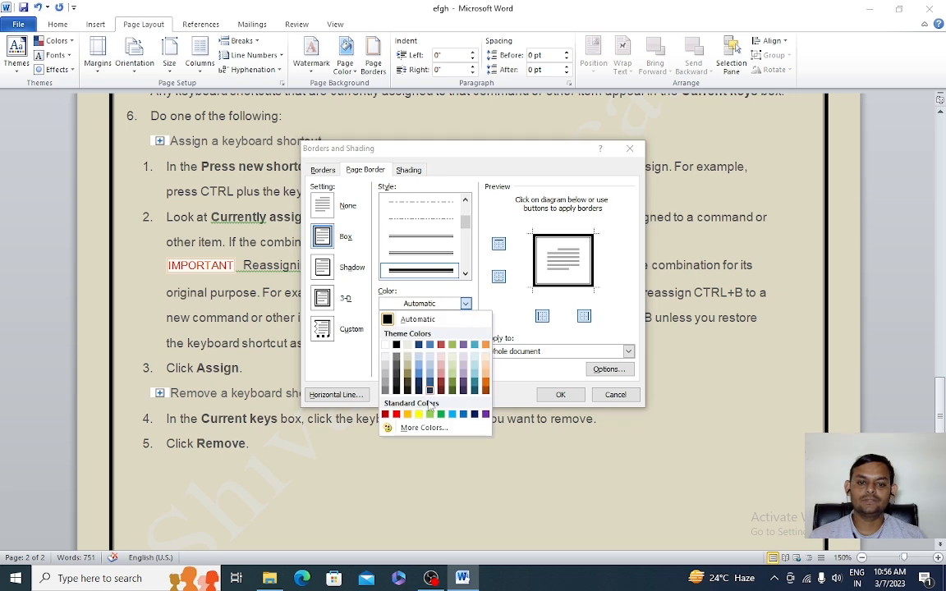
pyautogui.click(398, 412)
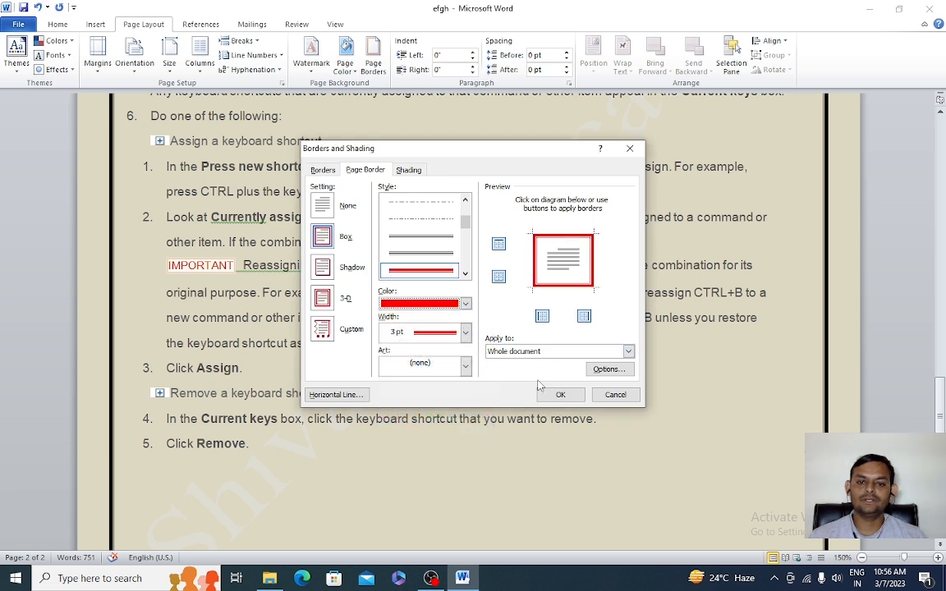
pyautogui.click(559, 395)
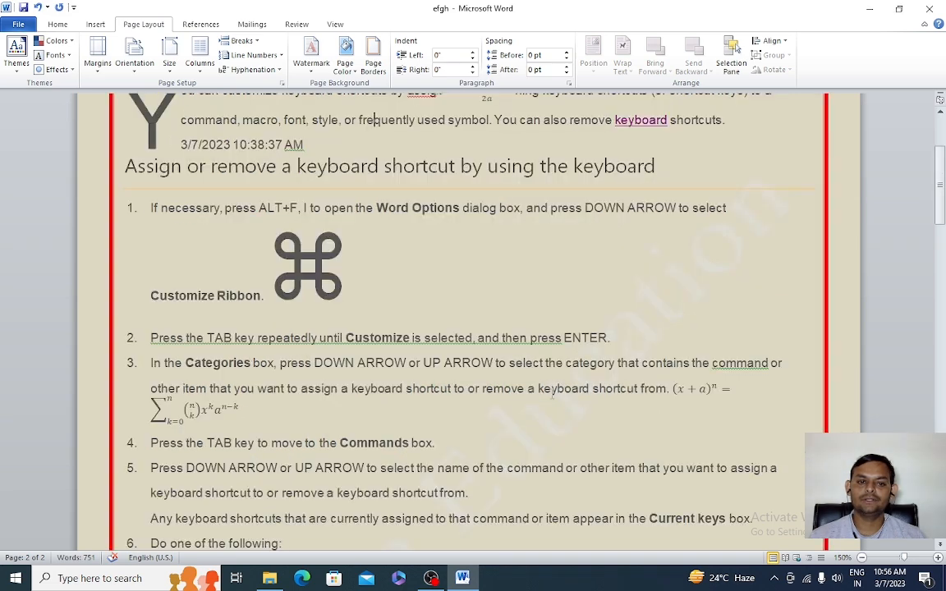
# Replace the line page border with the green popping-bottle art border on the whole document.
pyautogui.click(367, 68)
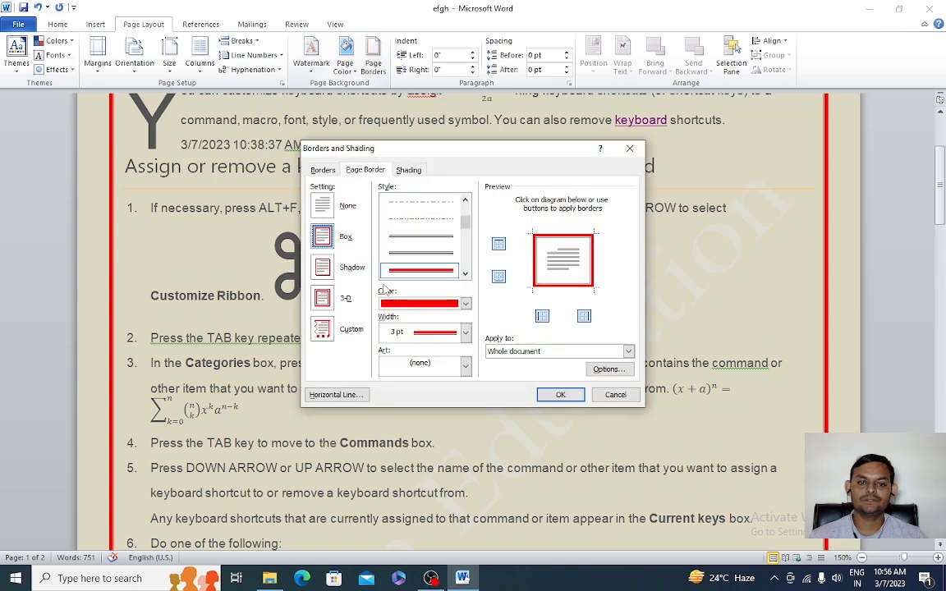
pyautogui.click(465, 367)
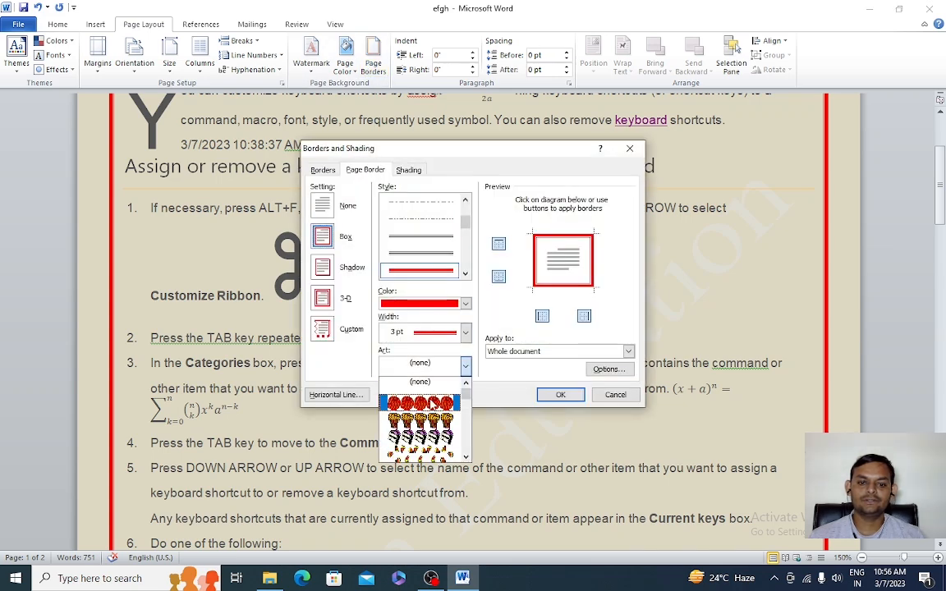
pyautogui.click(433, 403)
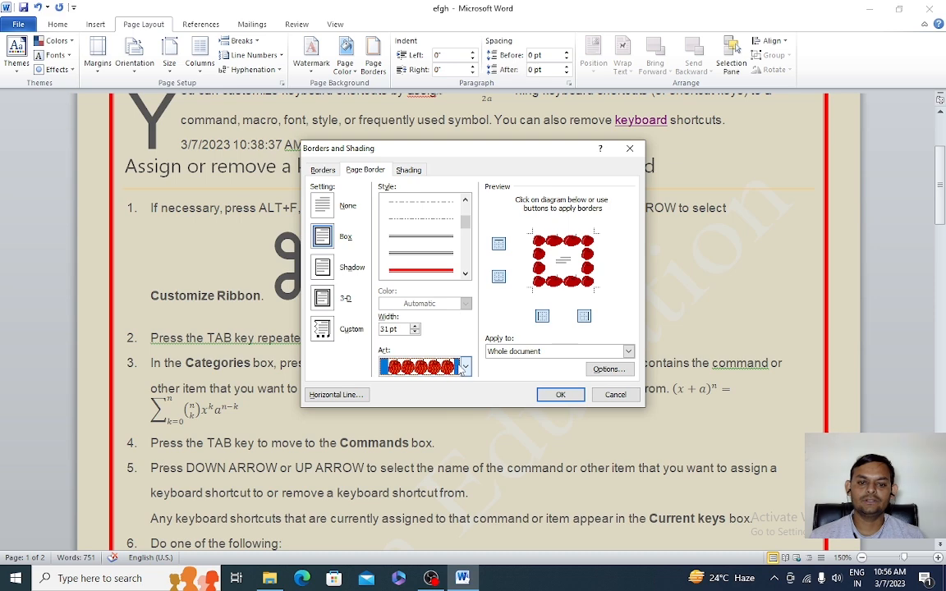
pyautogui.click(465, 367)
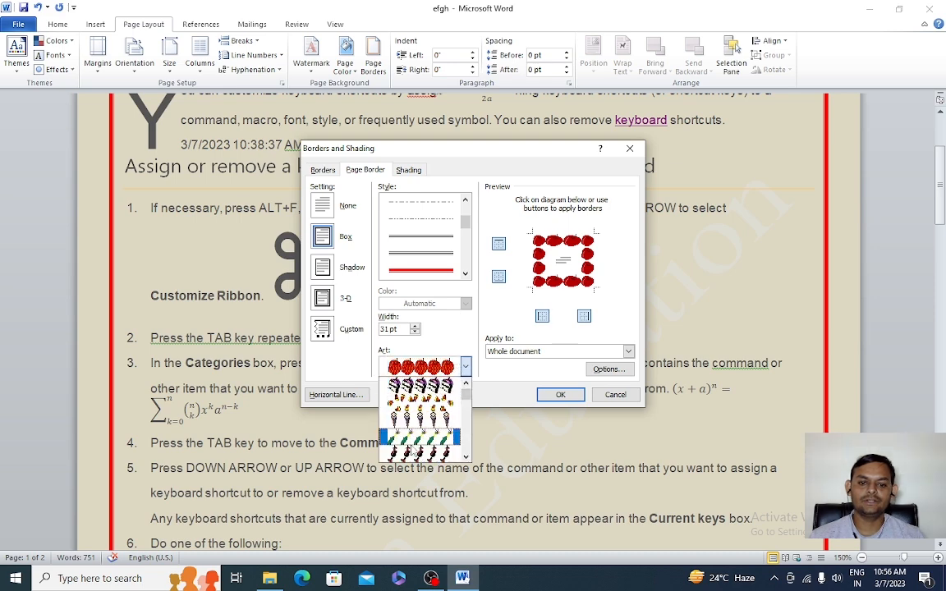
pyautogui.click(419, 436)
pyautogui.click(560, 394)
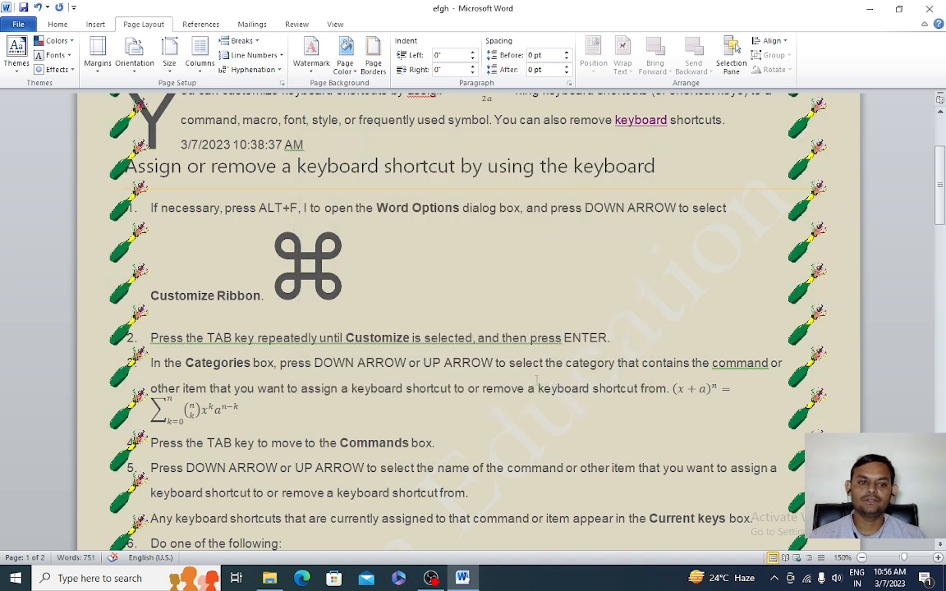
pyautogui.scroll(3, 538, 380)
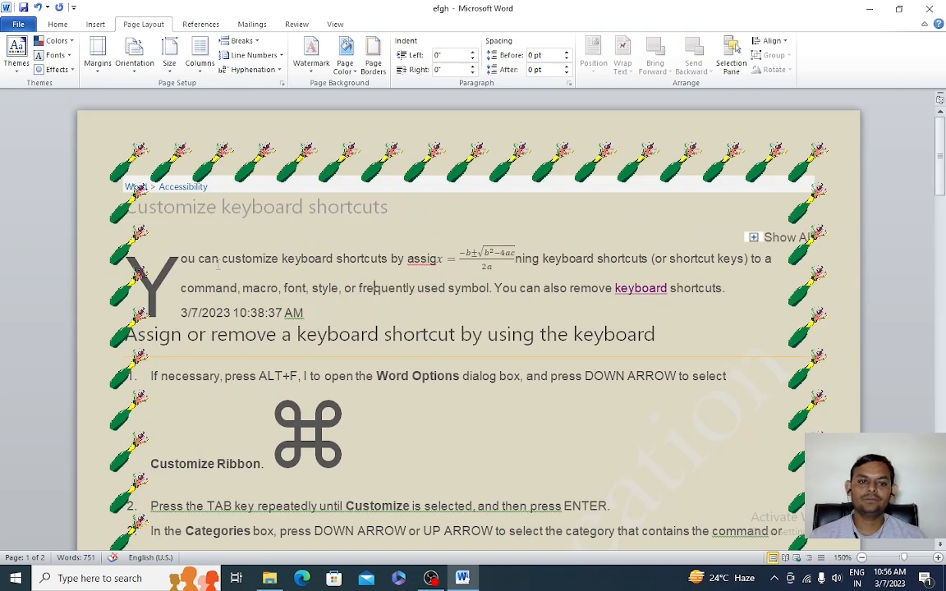
# Set the art page border width to 14 pt and review the border on both pages.
pyautogui.click(373, 63)
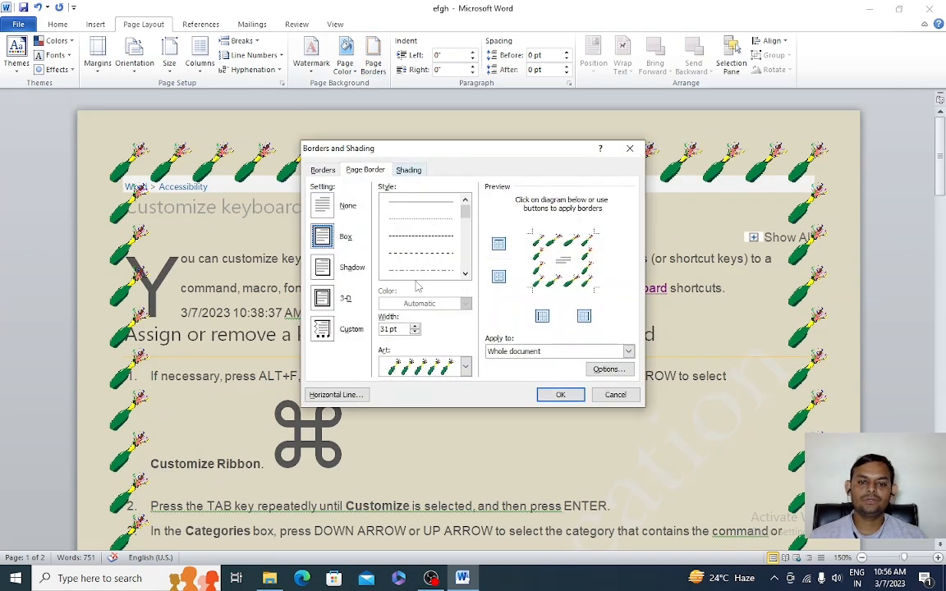
pyautogui.doubleClick(388, 329)
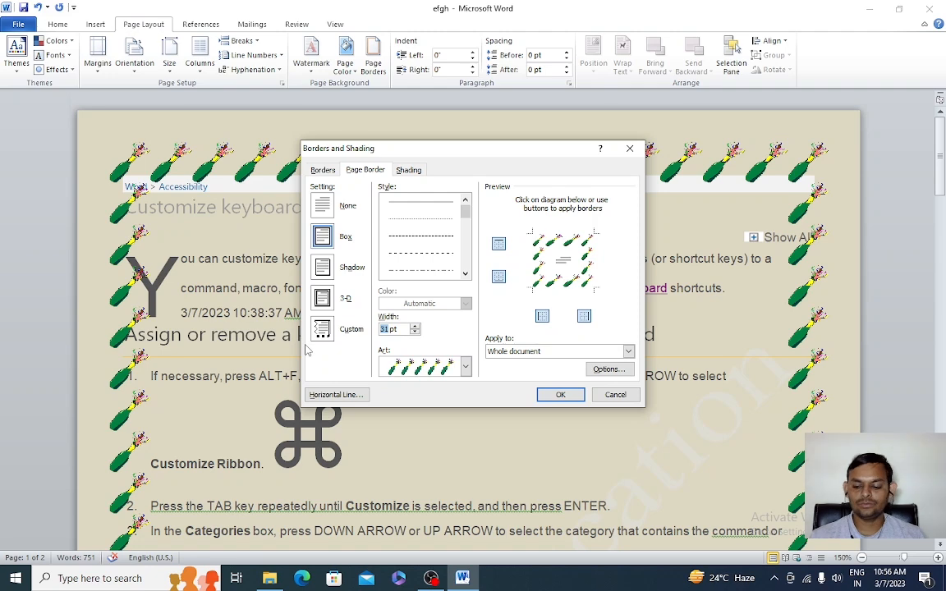
pyautogui.write('1')
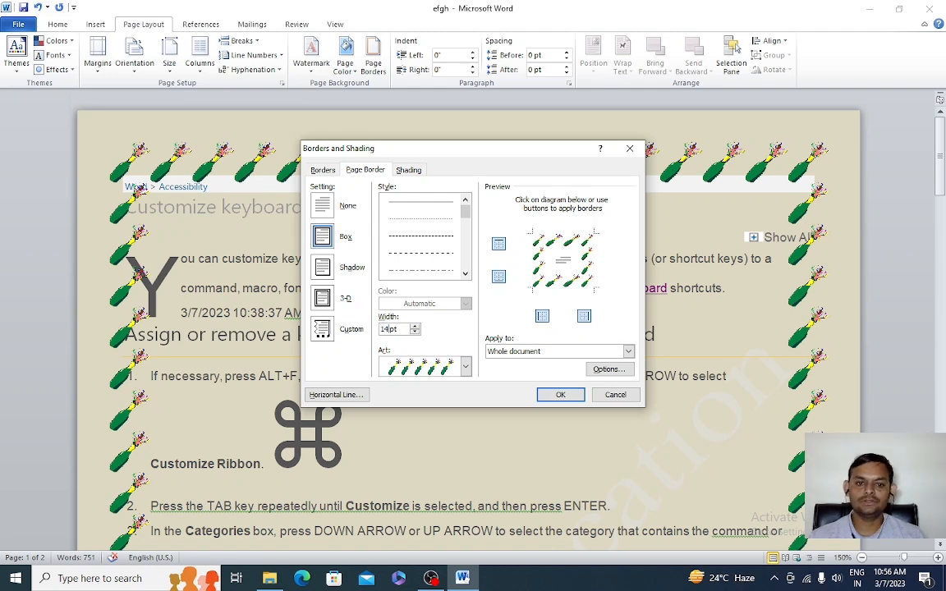
pyautogui.write('4')
pyautogui.click(560, 394)
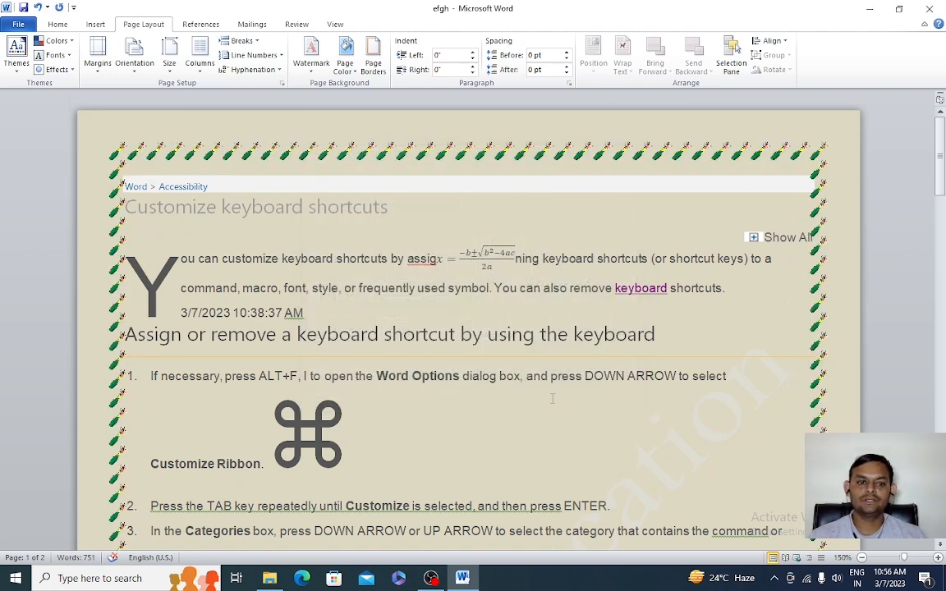
pyautogui.scroll(-15, 565, 345)
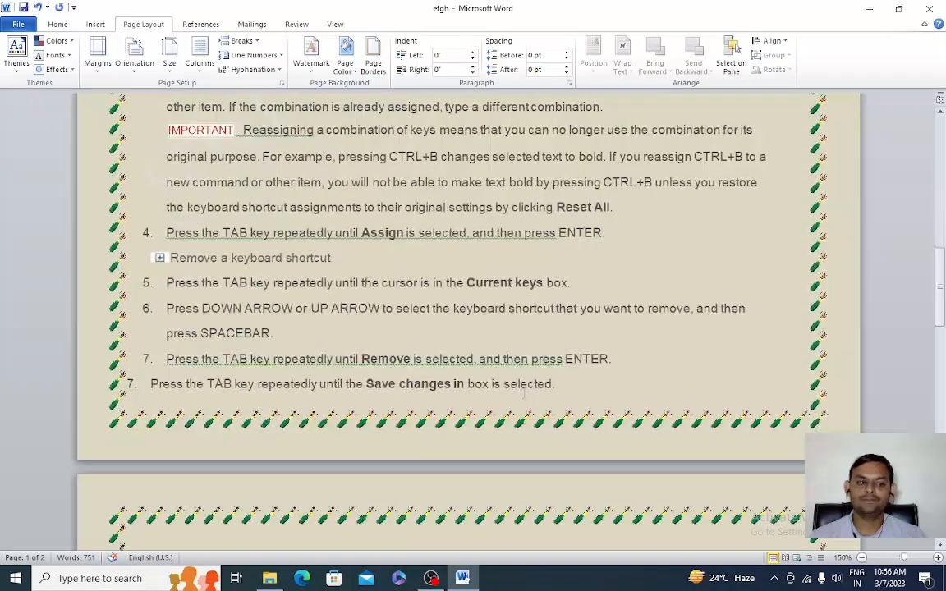
pyautogui.scroll(-12, 523, 395)
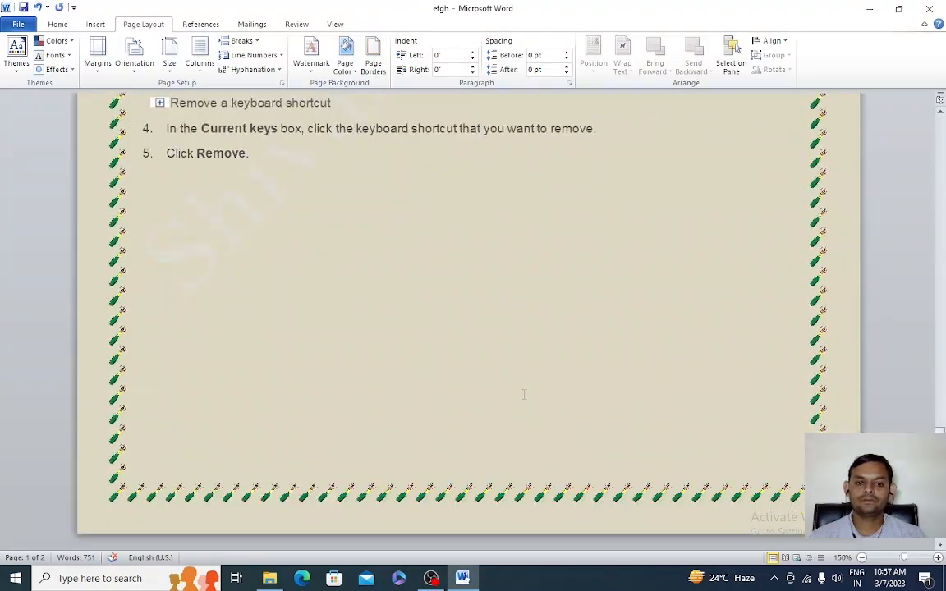
pyautogui.scroll(20, 523, 364)
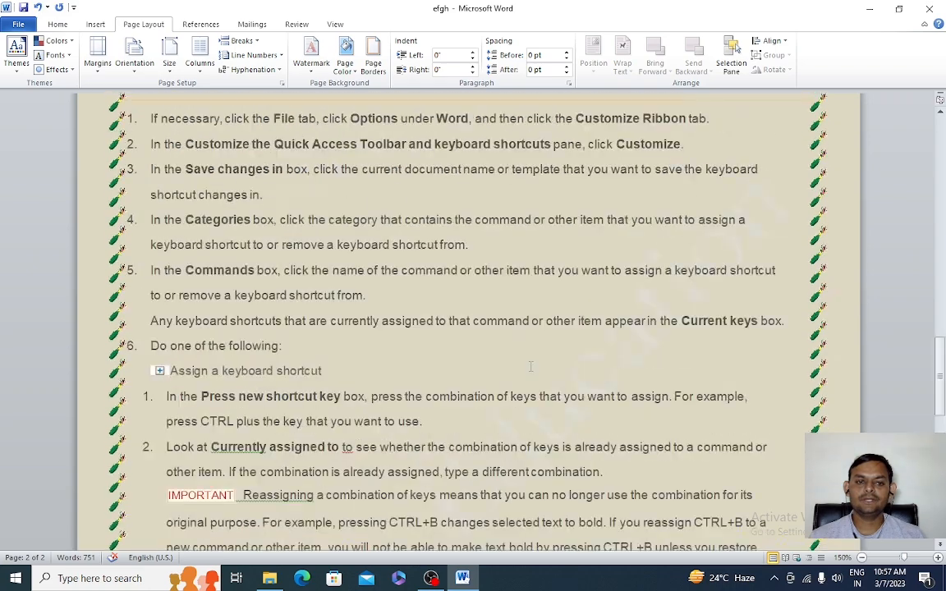